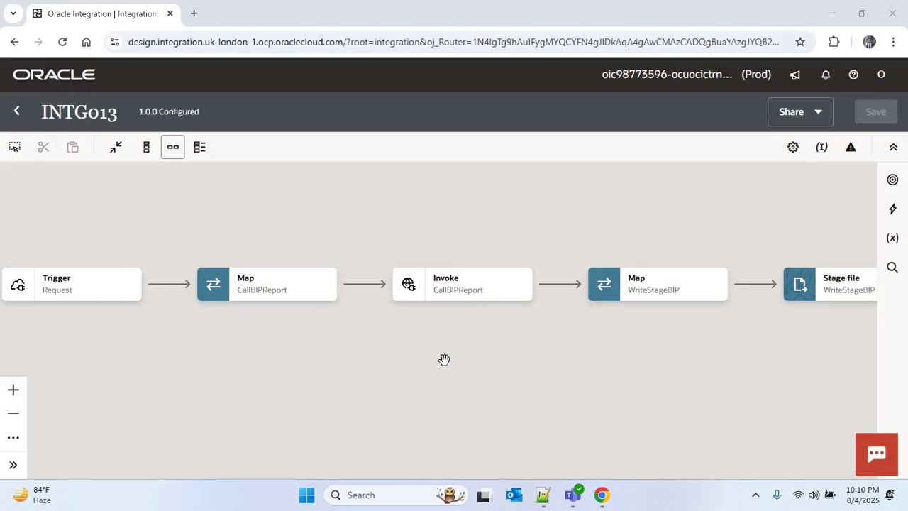
drag(444, 359, 397, 349)
mouse_move(283, 297)
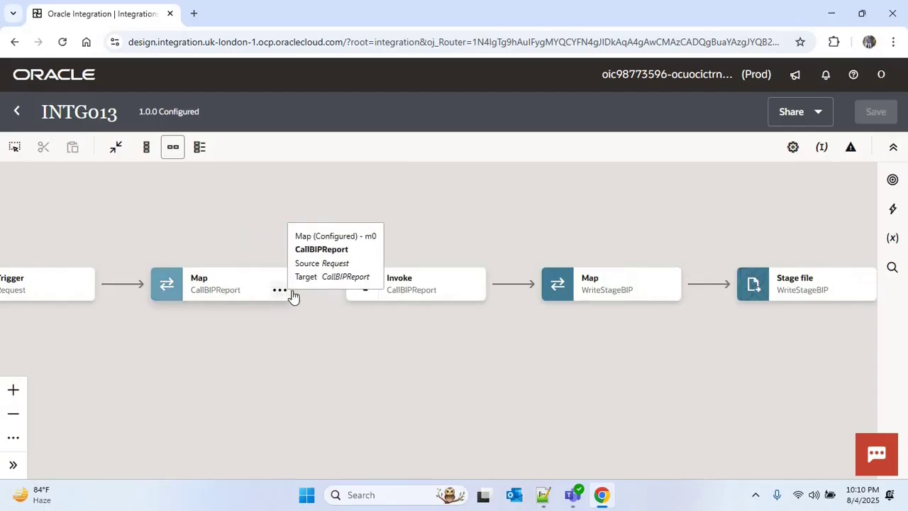
mouse_move(472, 298)
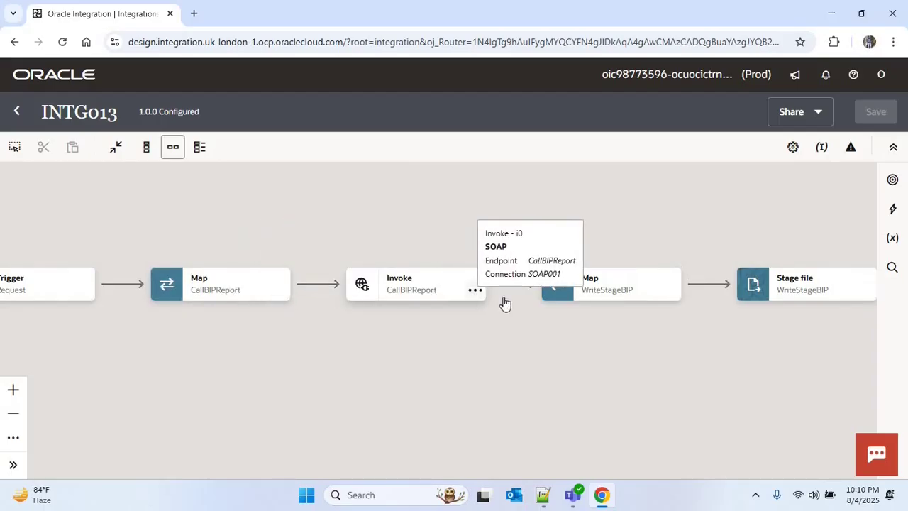
drag(505, 303, 416, 304)
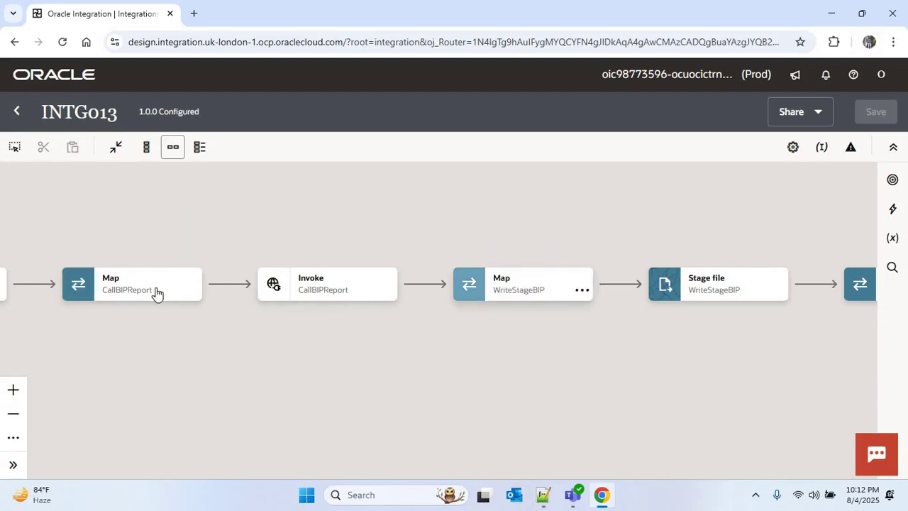
Insert a Scope action between the Request trigger and the CallBIPReport map.
scroll(163, 352, left, 3)
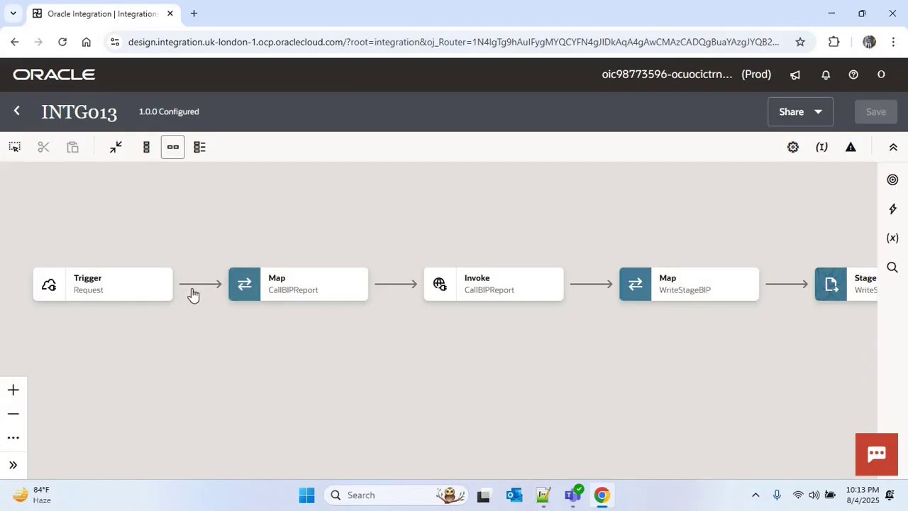
mouse_move(199, 291)
click(199, 285)
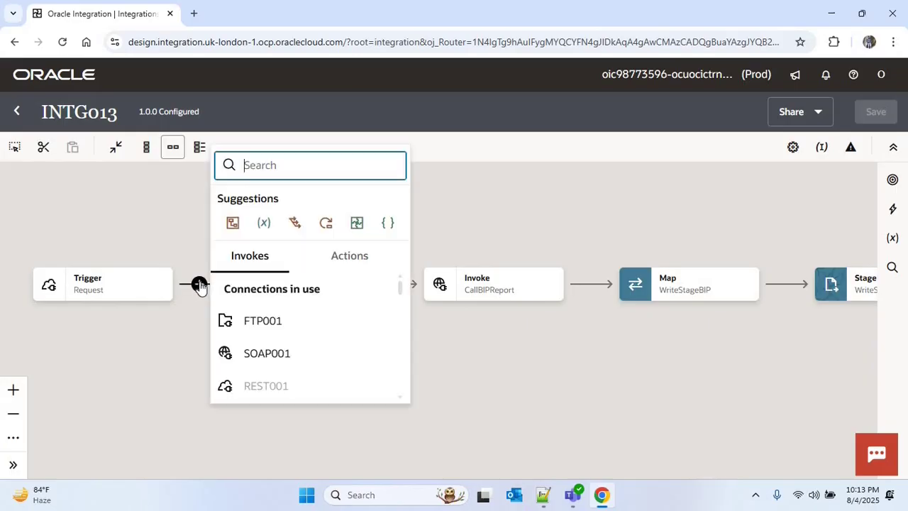
text(scope)
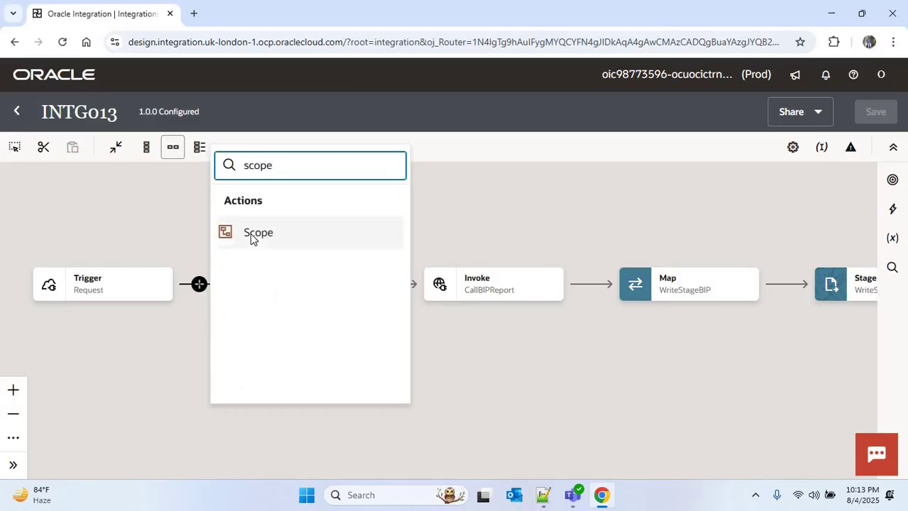
click(251, 235)
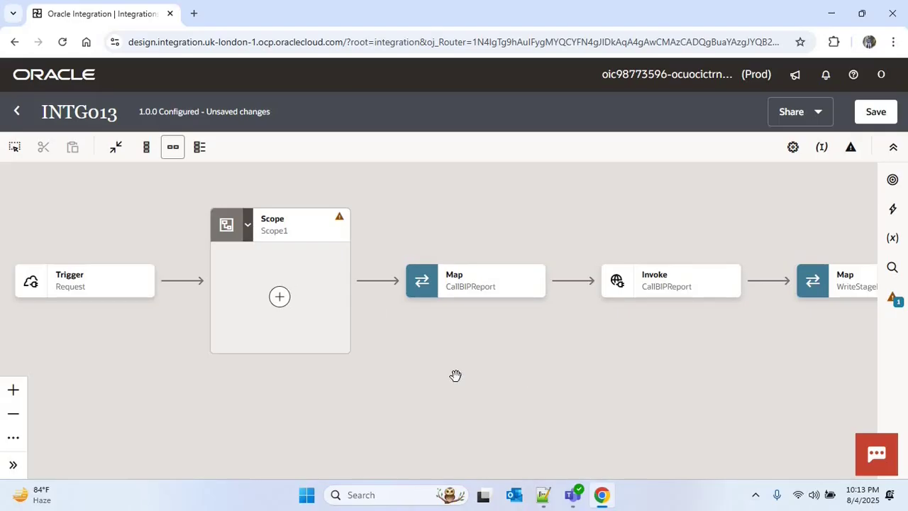
Move the CallBIPReport map and invoke and the WriteStageBIP map and stage file into the Scope1 container.
drag(455, 375, 201, 391)
click(247, 306)
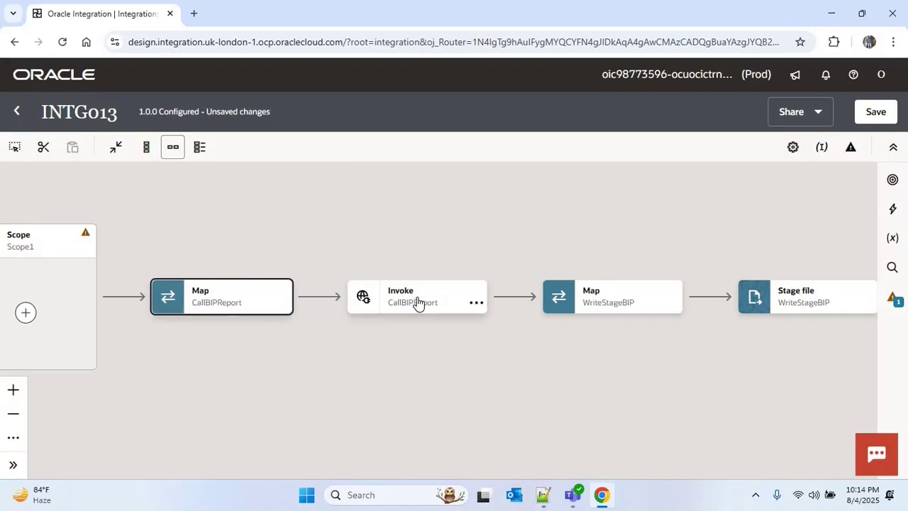
ctrl+click(418, 304)
ctrl+click(628, 304)
ctrl+click(819, 297)
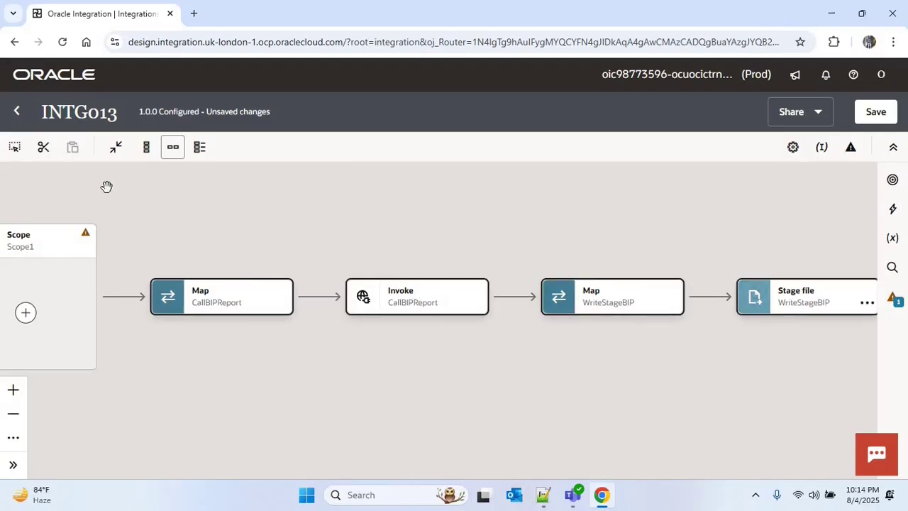
click(44, 149)
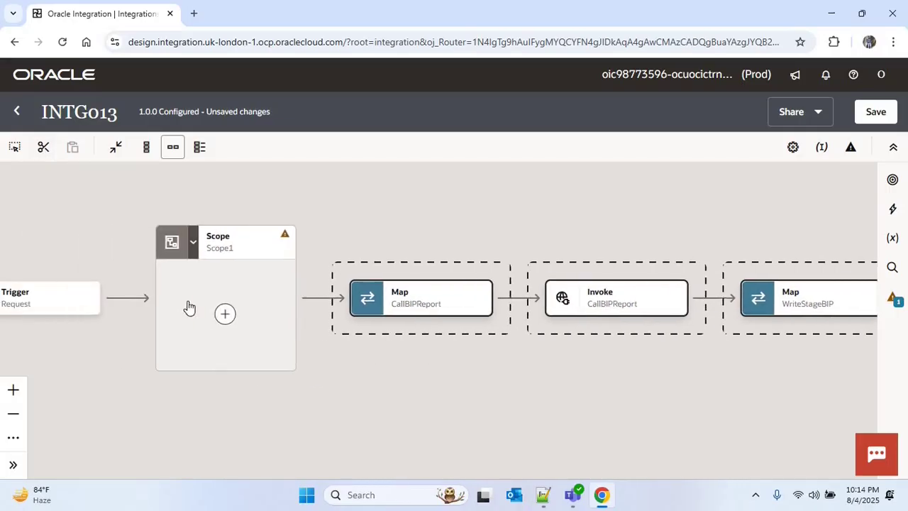
click(225, 314)
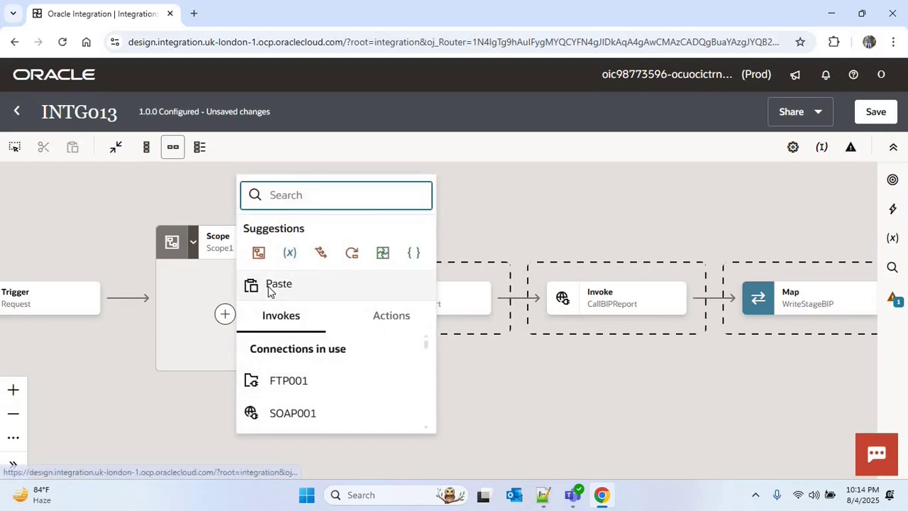
click(273, 269)
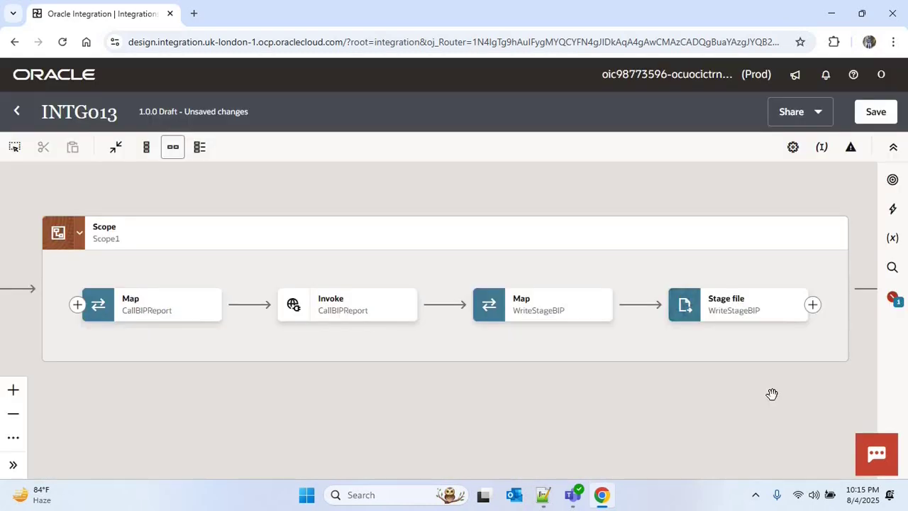
Add a Default Handler fault handler to the Scope1 scope.
mouse_move(841, 240)
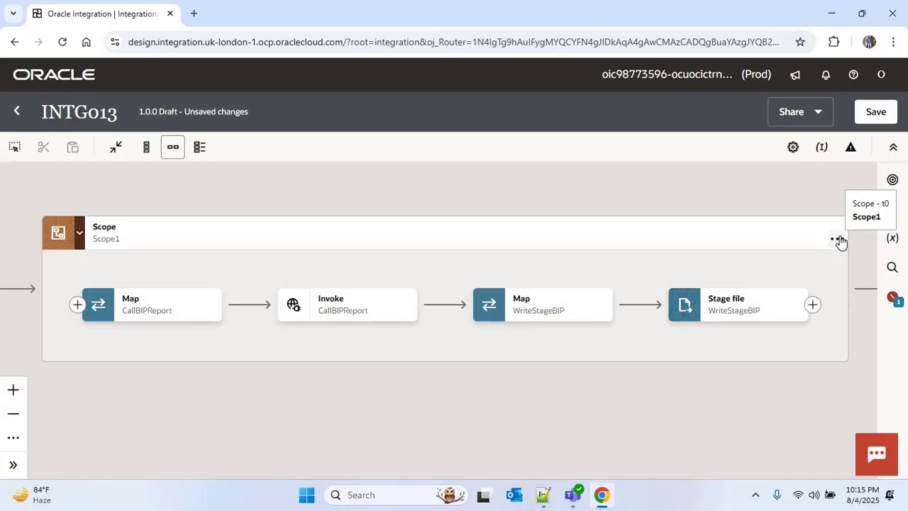
click(838, 240)
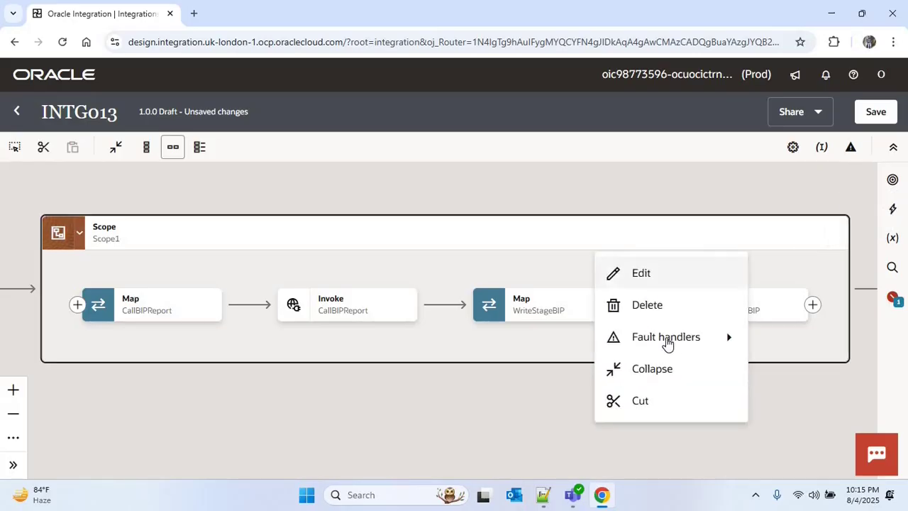
mouse_move(668, 342)
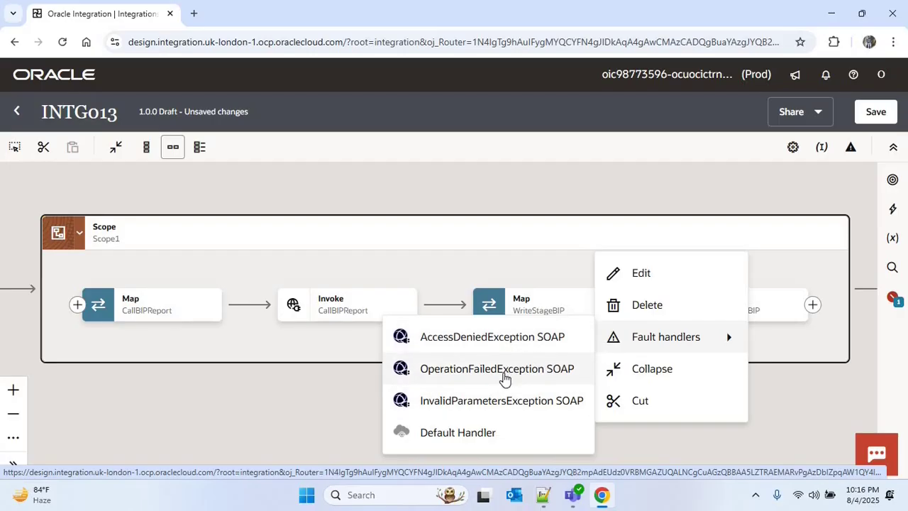
click(473, 432)
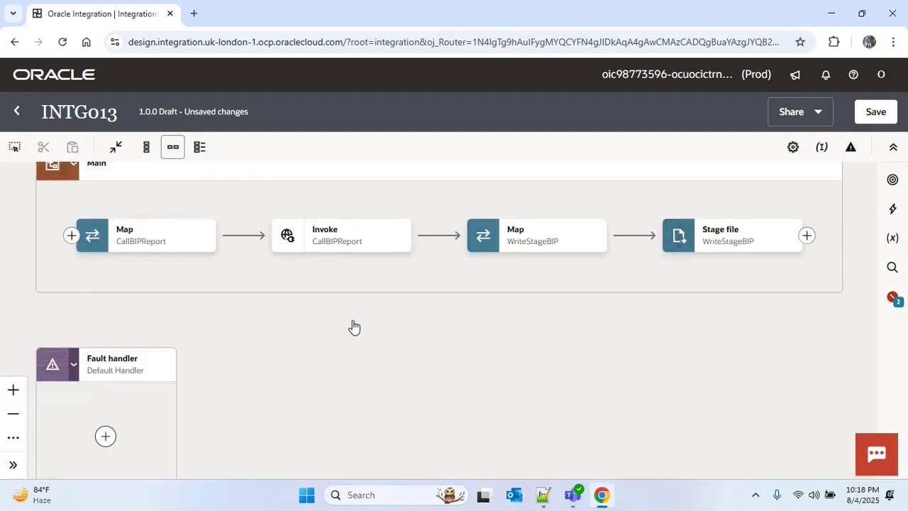
Add a Notification action inside the scope's default fault handler.
click(388, 305)
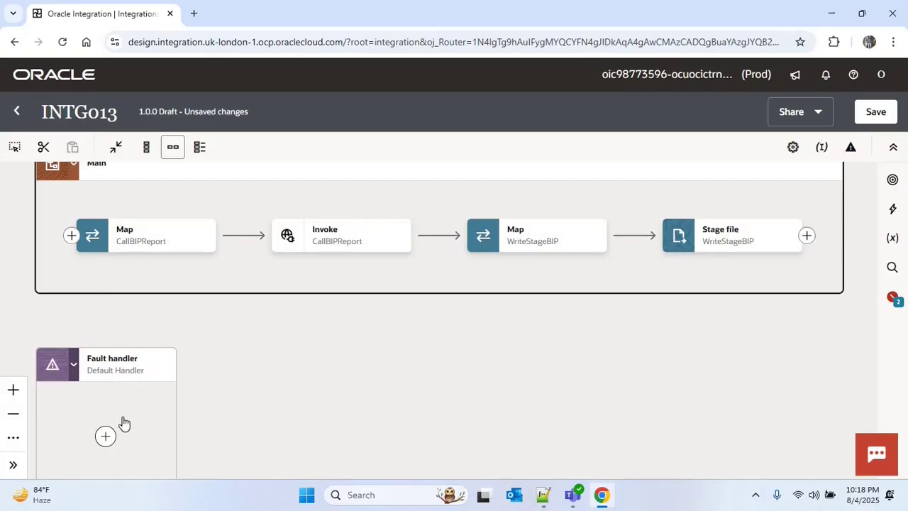
drag(329, 375, 386, 318)
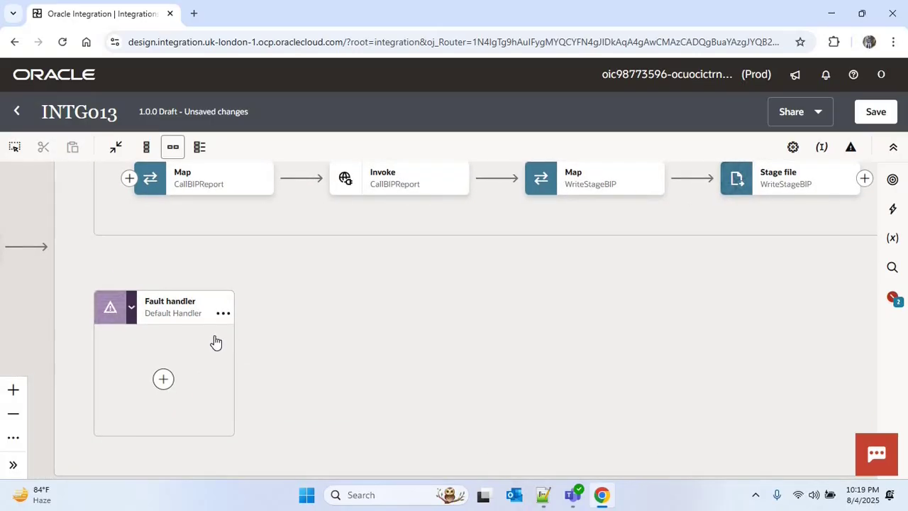
drag(216, 343, 275, 331)
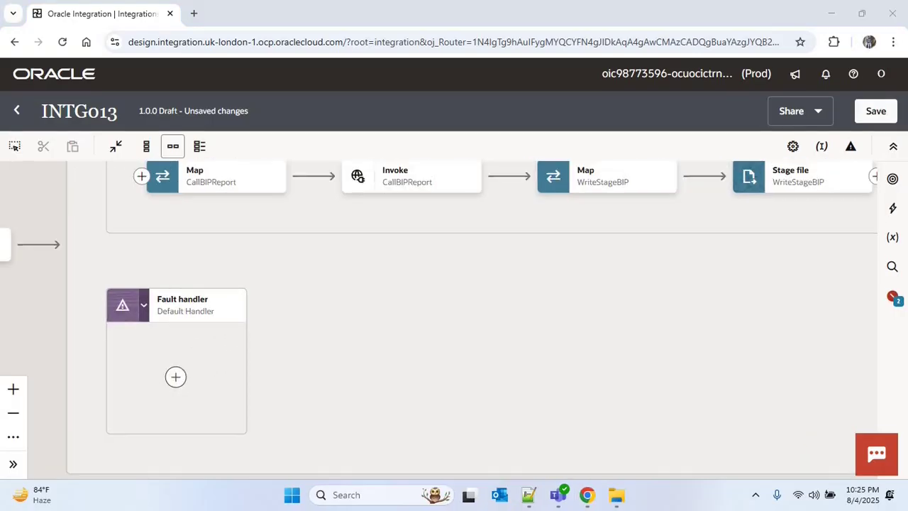
click(176, 378)
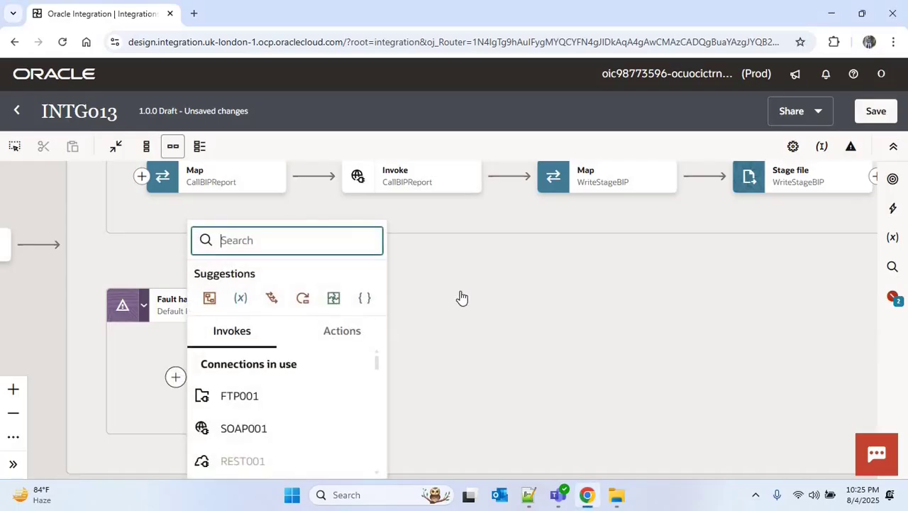
text(noti)
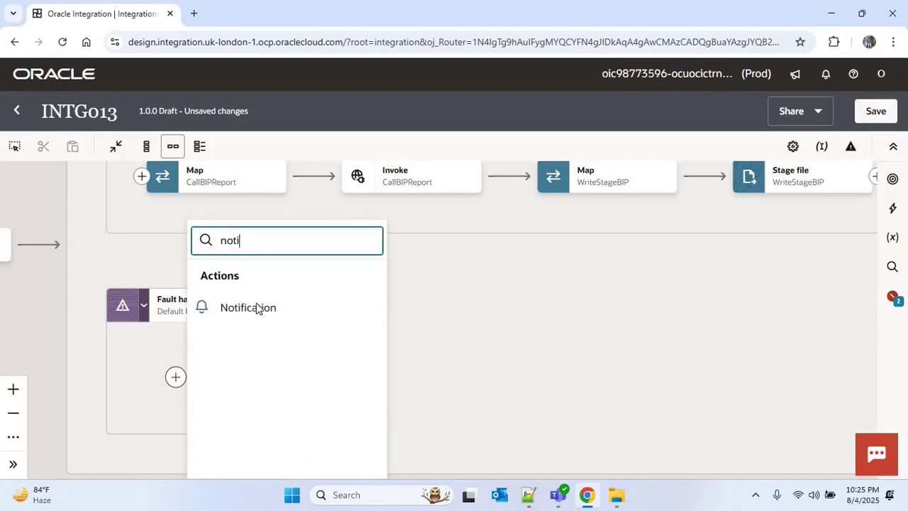
click(246, 307)
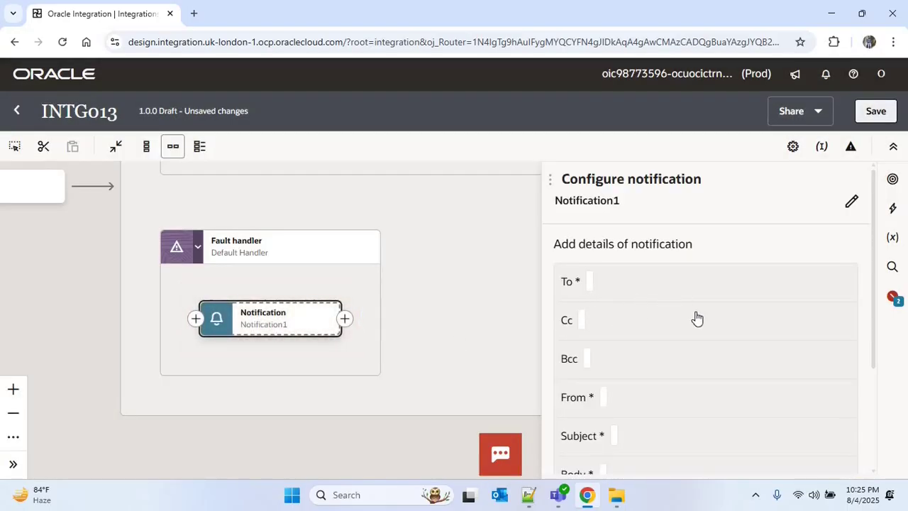
Fill in the notification's e-mail address fields and set its subject to 'BI Report Extract Error in INTG013'.
click(637, 289)
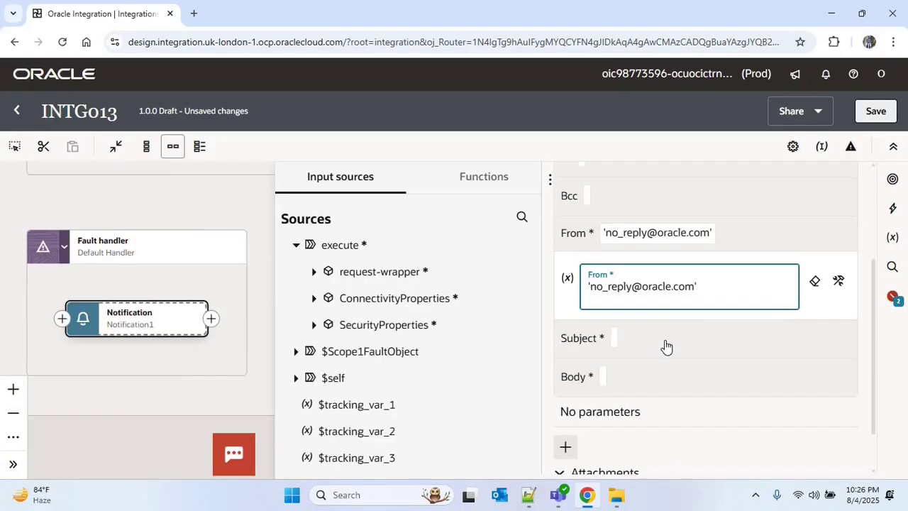
click(660, 339)
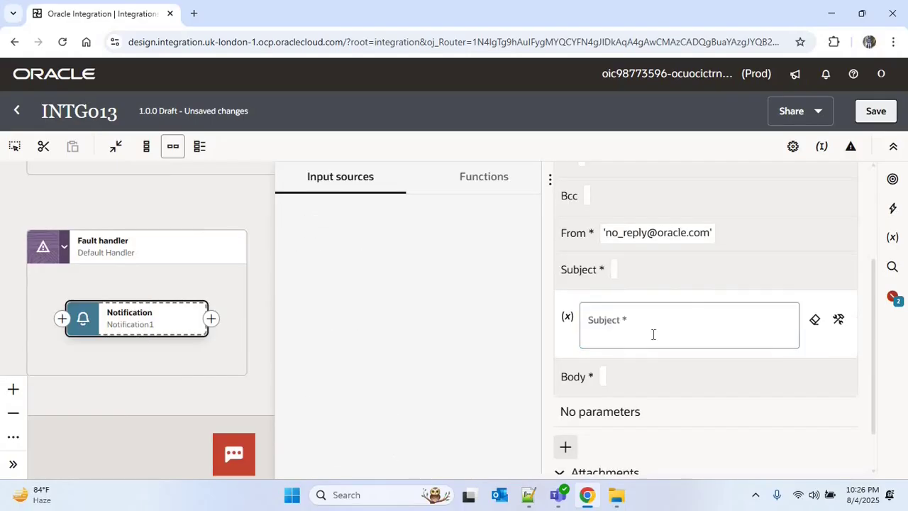
text('BI Report Extract)
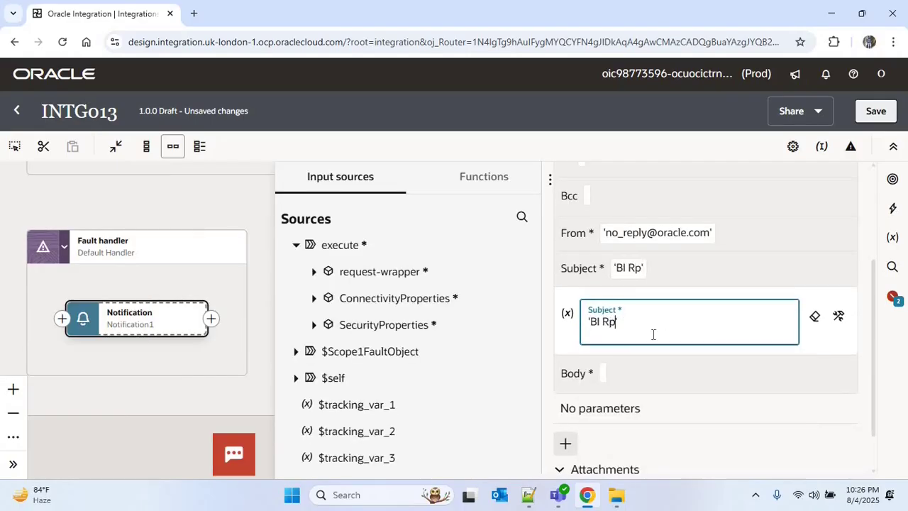
text( Erro)
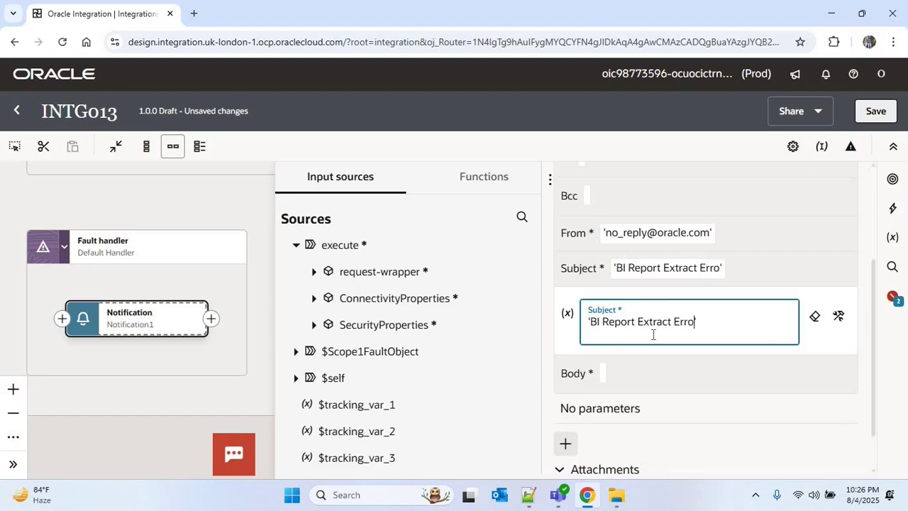
text(r in INTG)
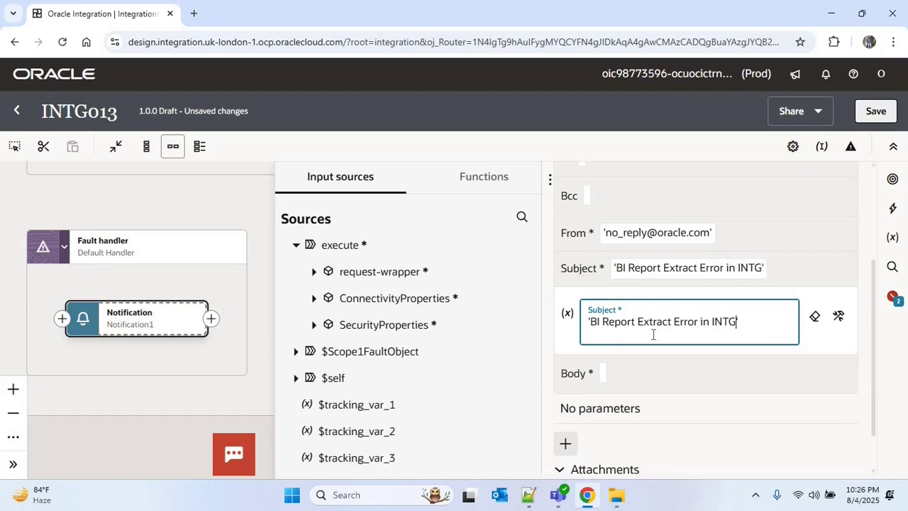
text(01)
text(3)
key(Tab)
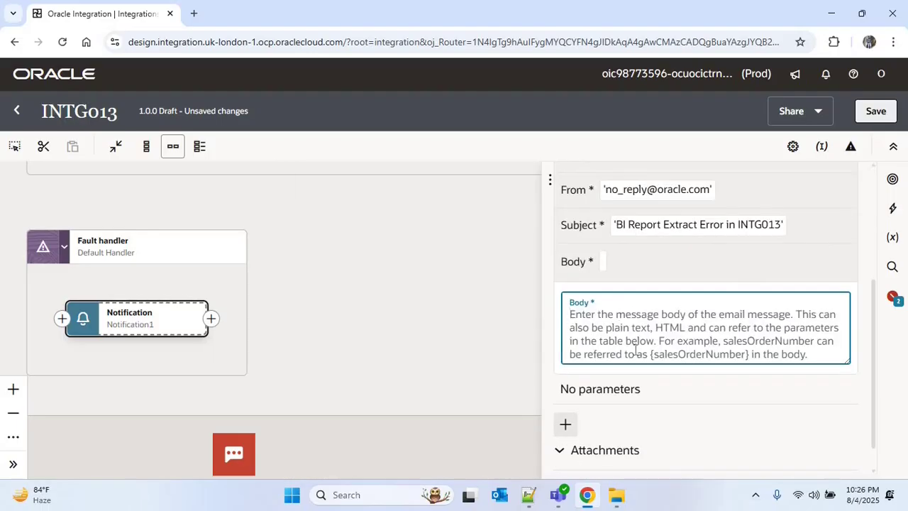
Add a parameter named p_error_code to the notification.
click(612, 383)
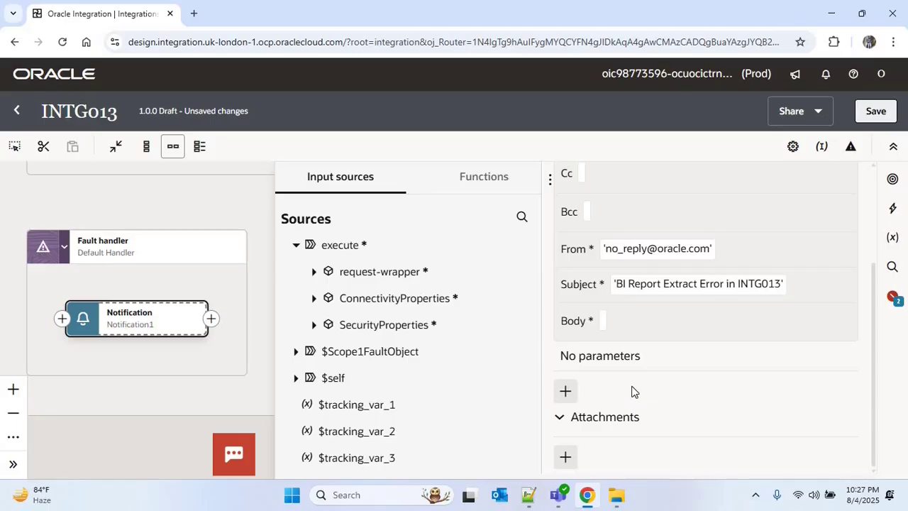
click(564, 392)
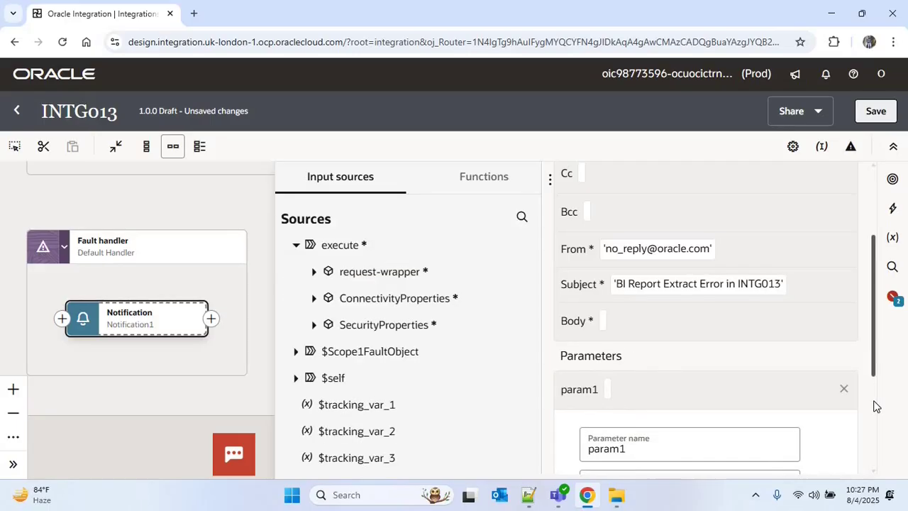
scroll(780, 368, down, 2)
click(628, 320)
key(BackSpace)
key(BackSpace)
key(BackSpace)
key(BackSpace)
key(BackSpace)
key(BackSpace)
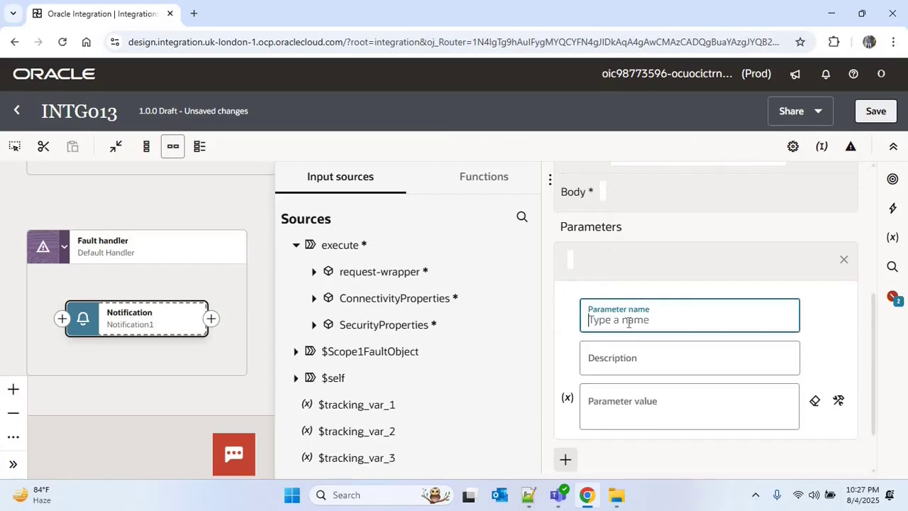
text(p_er)
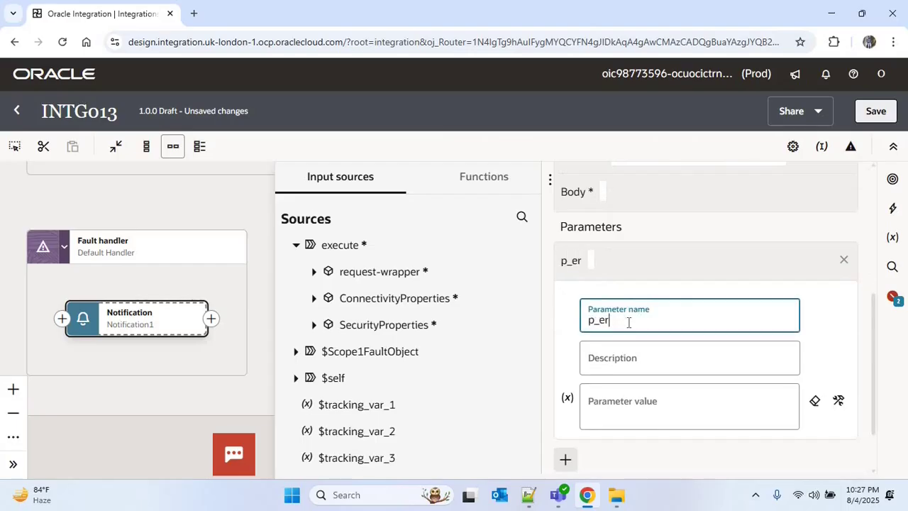
text(ror_code)
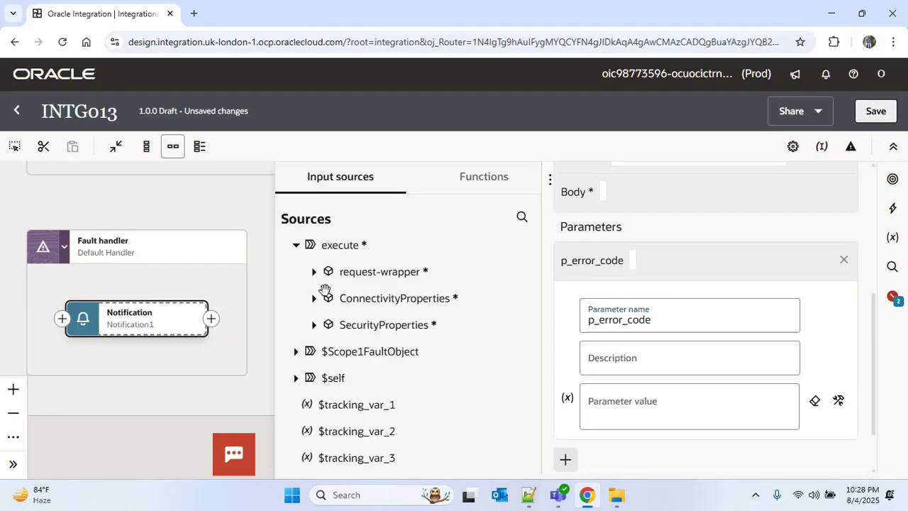
Map the errorCode element of the Scope1FaultObject fault to the p_error_code parameter's value.
click(296, 352)
click(313, 378)
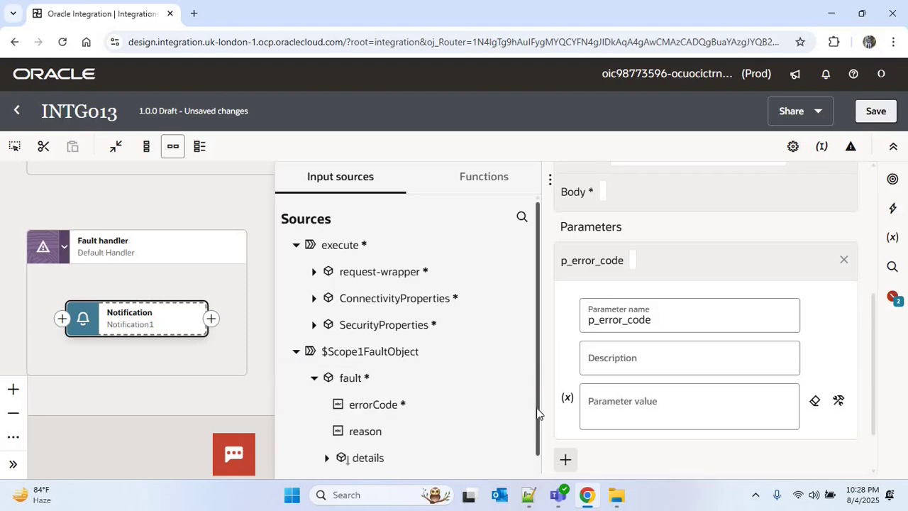
scroll(440, 390, down, 2)
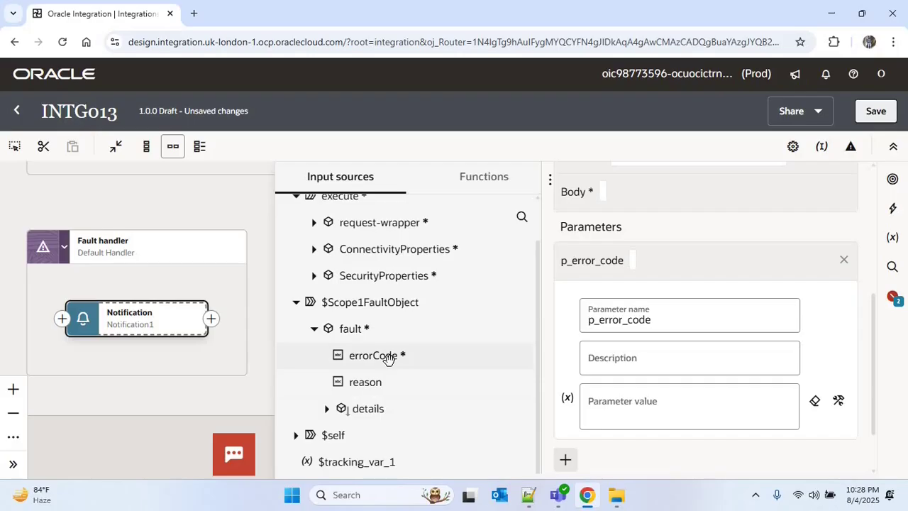
drag(389, 360, 649, 405)
Add a second notification parameter named p_error_reason and map the scope fault's reason element to its value.
click(568, 457)
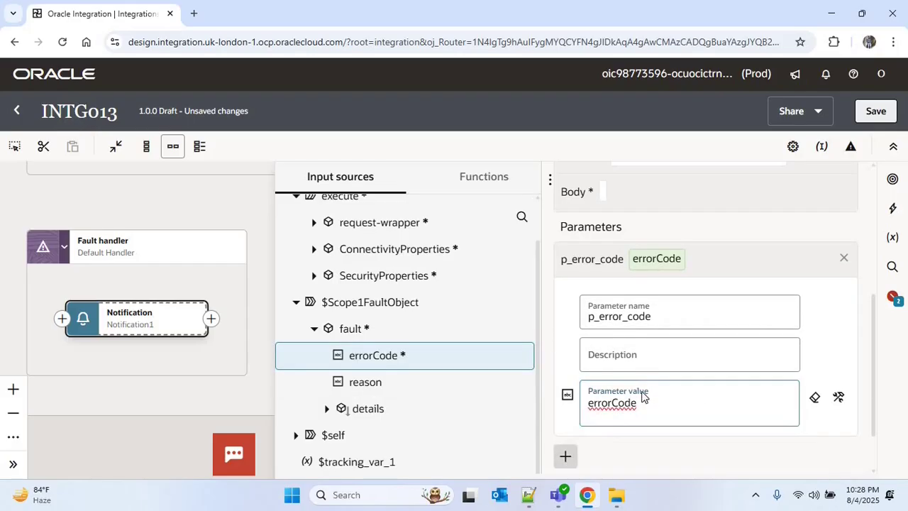
click(616, 354)
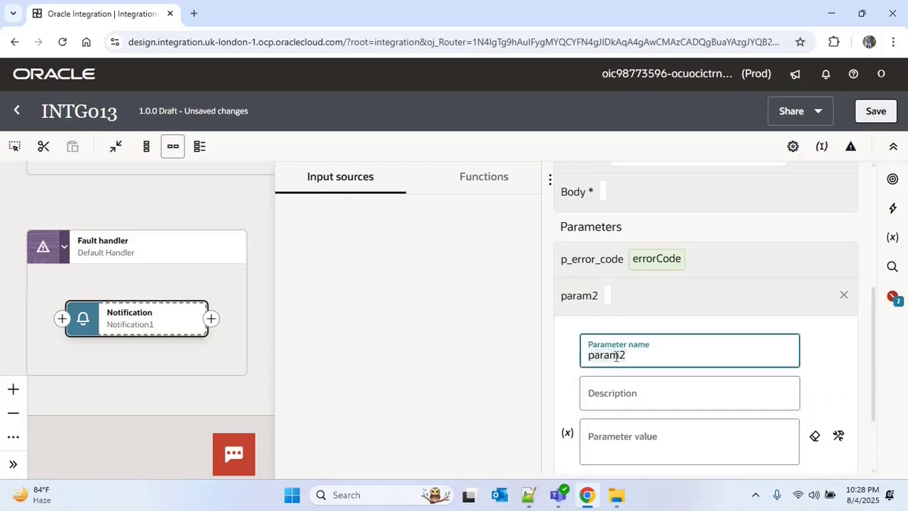
key(ctrl+a)
text(p_error_reason)
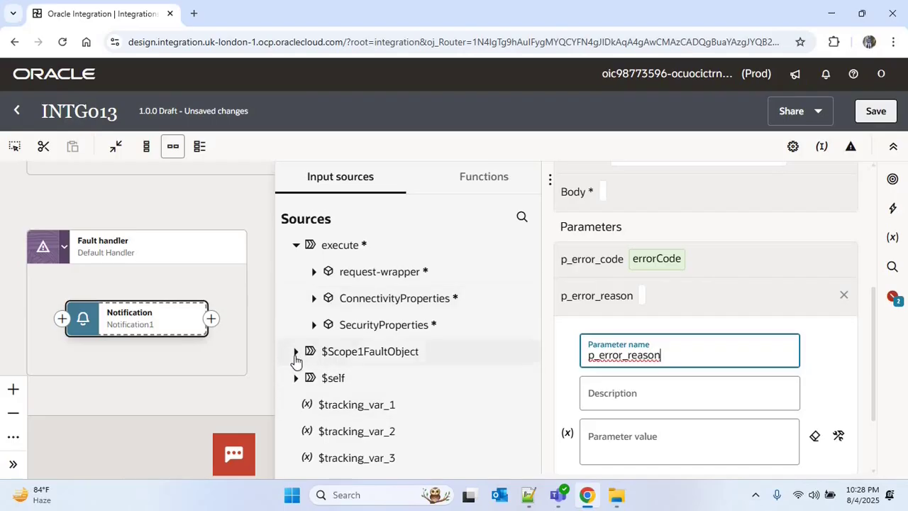
click(296, 354)
click(314, 378)
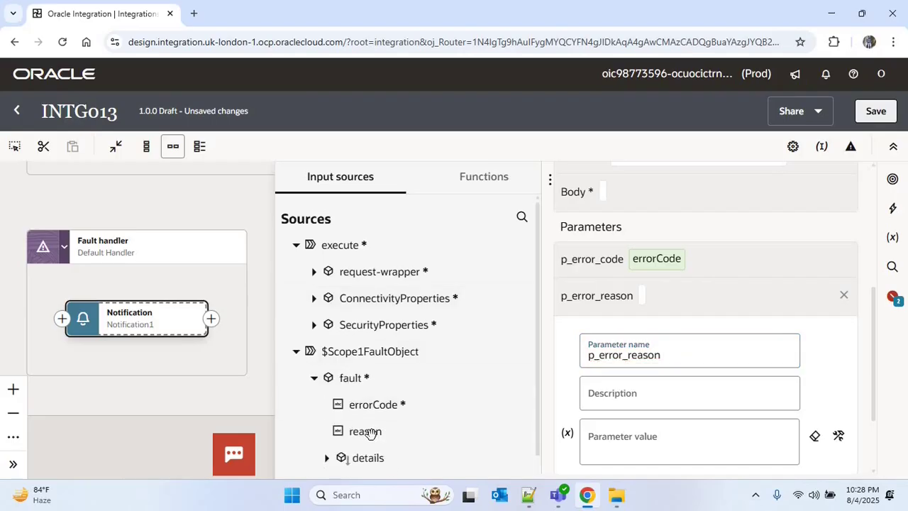
drag(364, 430, 638, 446)
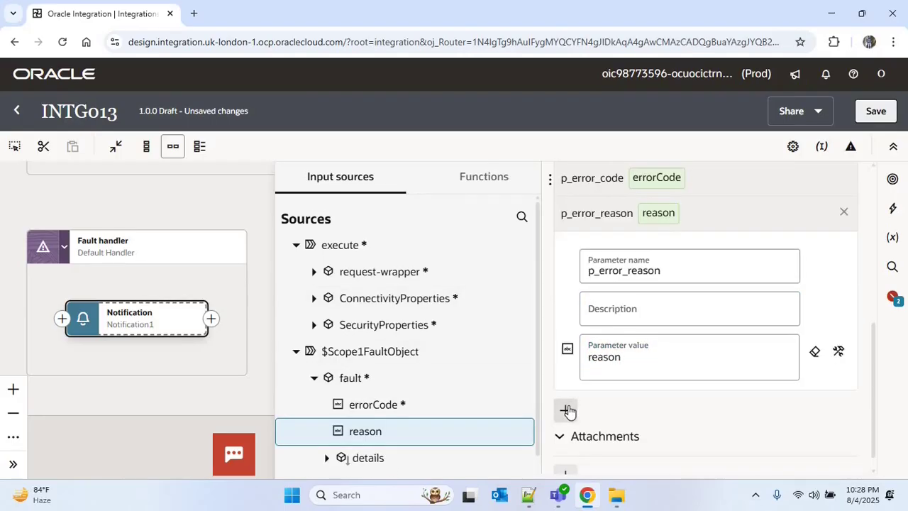
Add a third notification parameter named p_error_details and map the scope fault's details element to its value.
click(565, 410)
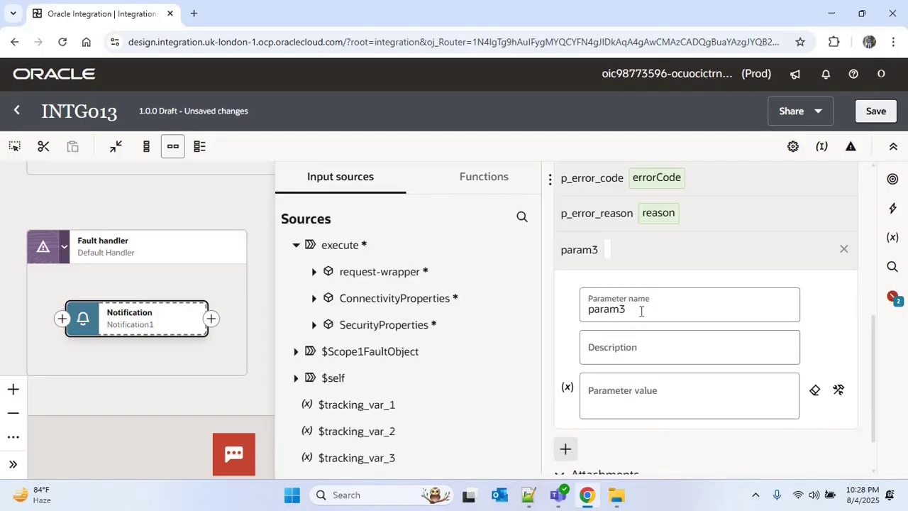
click(640, 310)
key(ctrl+a)
text(p_)
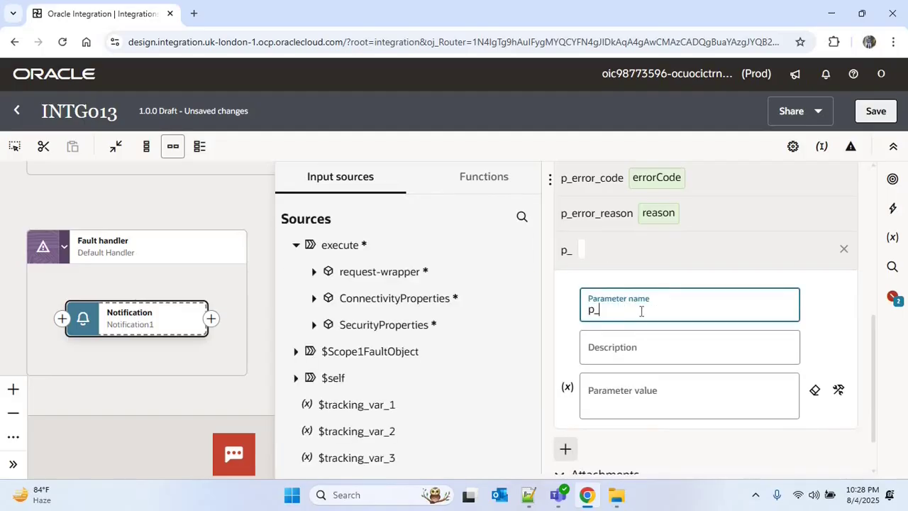
text(error_details)
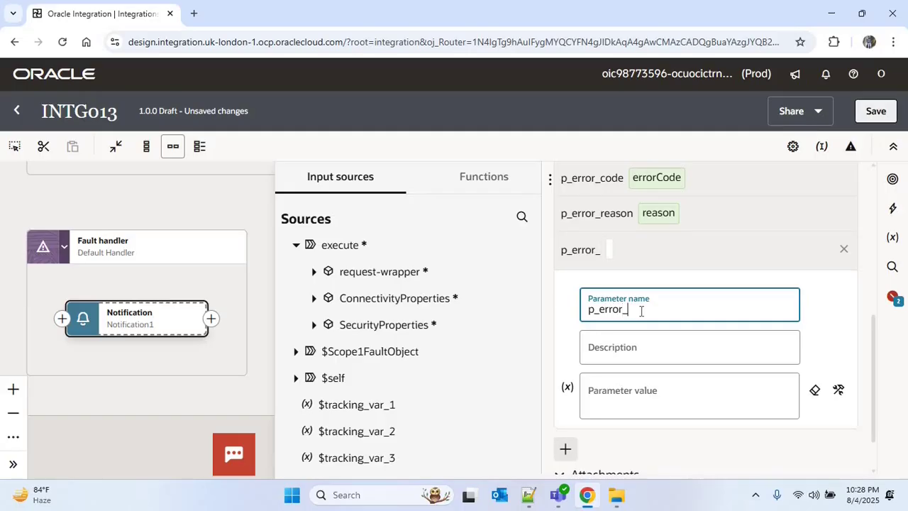
click(296, 353)
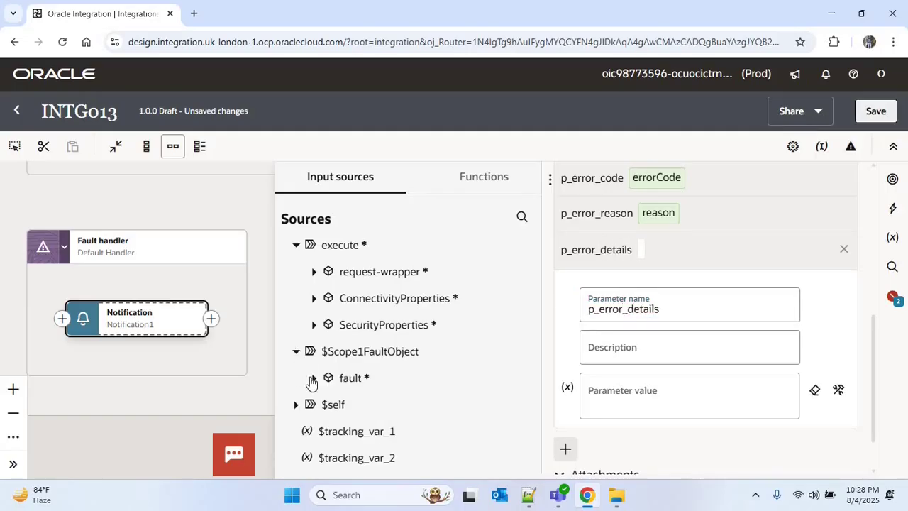
click(315, 377)
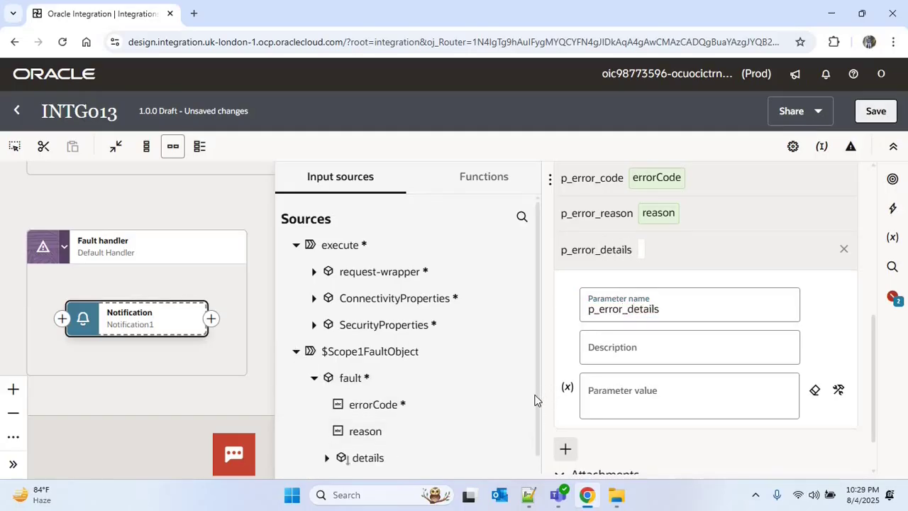
scroll(381, 415, down, 1)
drag(395, 417, 636, 395)
Start the notification body with 'Hi,', 'Please find the below error details.' and the line 'Error Code : {p_error_code}'.
scroll(636, 395, up, 3)
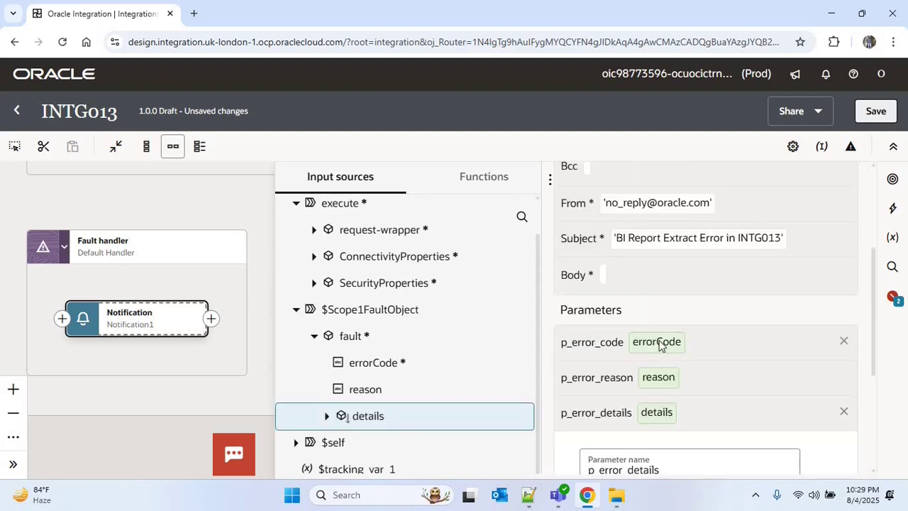
click(627, 277)
text(Hi,)
key(Return)
text(Please find the below error details.)
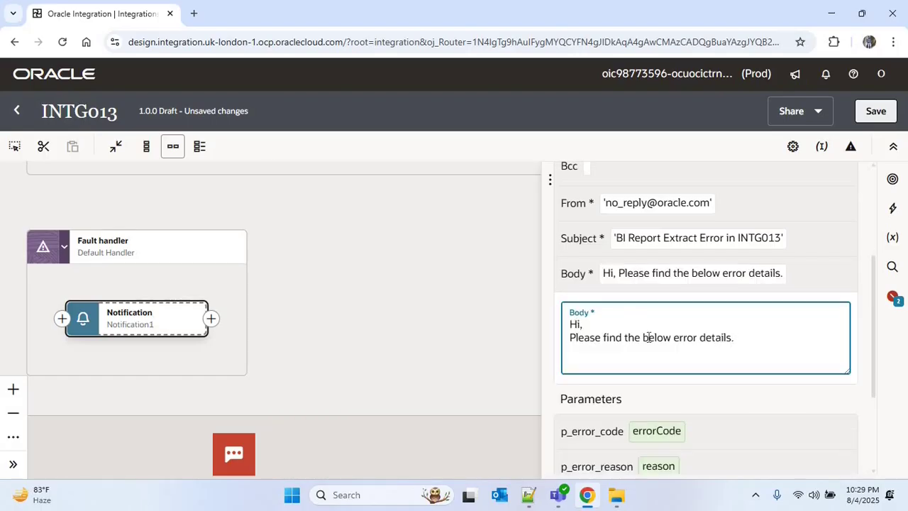
text(Error )
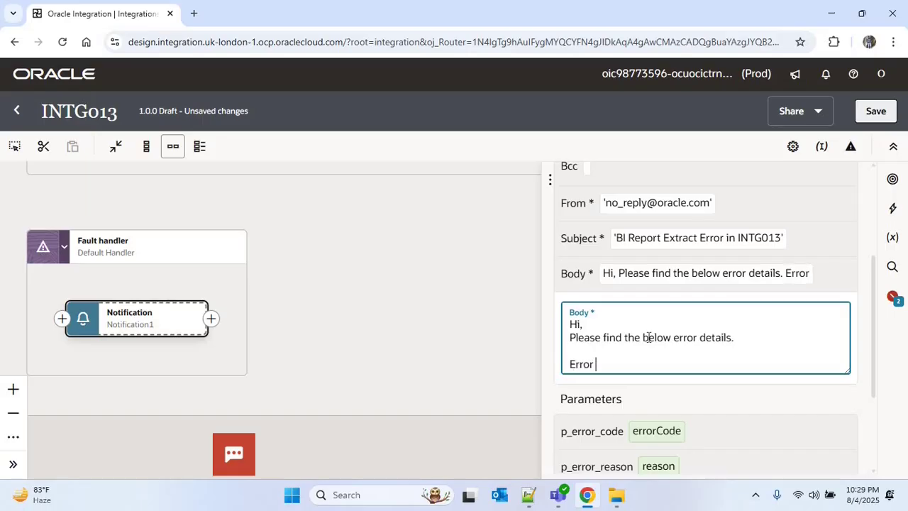
text(Code : {})
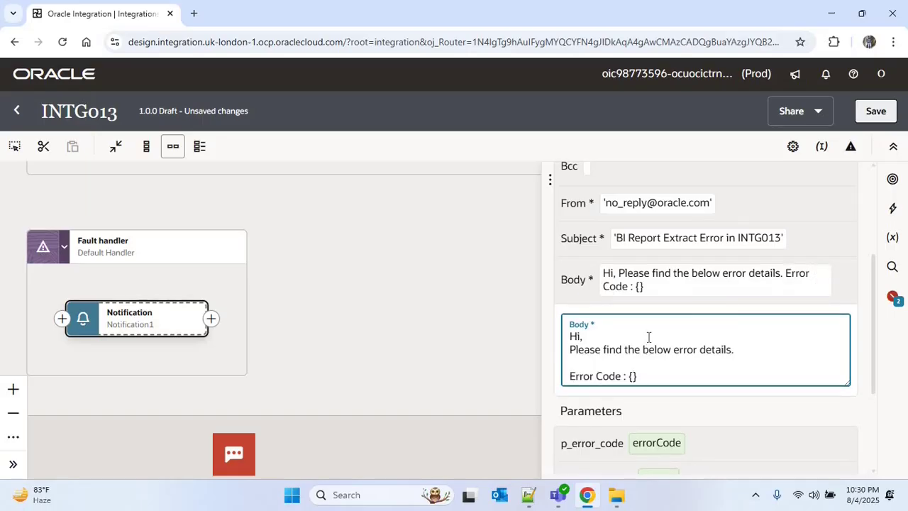
text(p_err)
text(or)
text(_code)
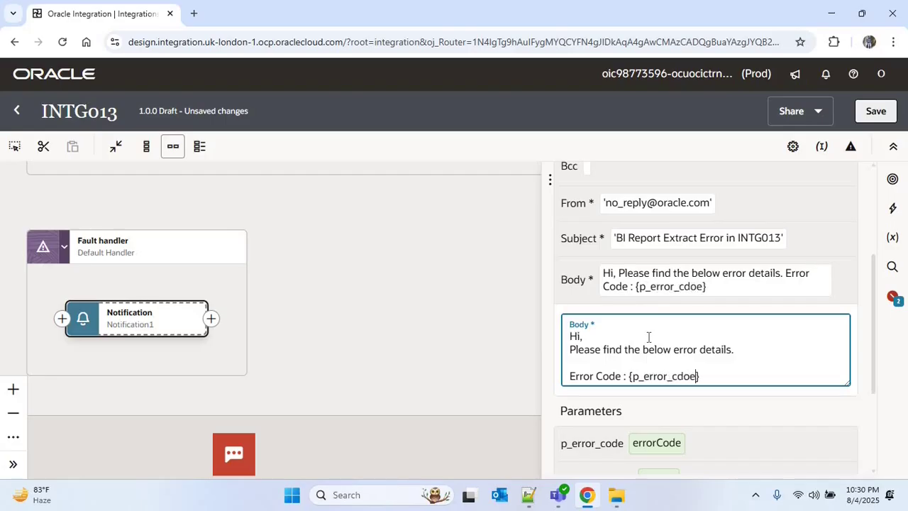
Add the lines 'Error Reason : {p_error_reason}' and 'Error Details: {p_error_details}' below the error code in the notification body.
click(713, 377)
key(Return)
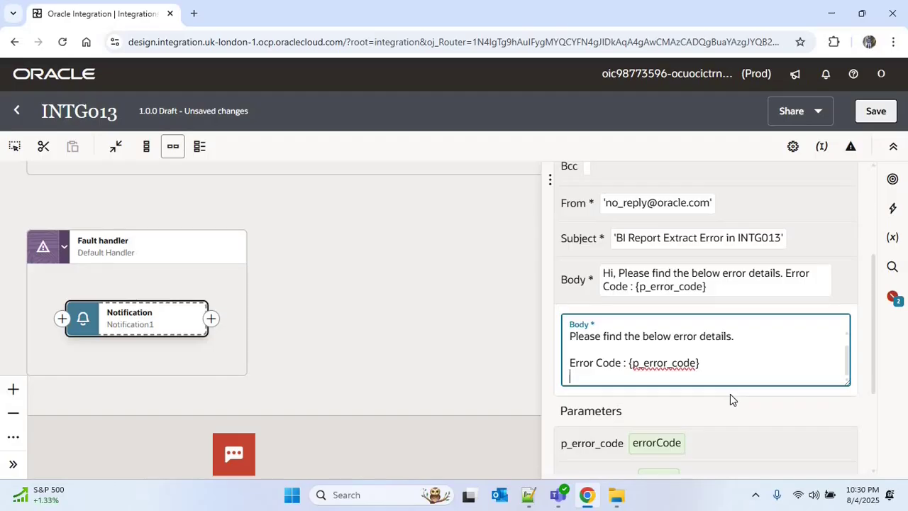
key(Return)
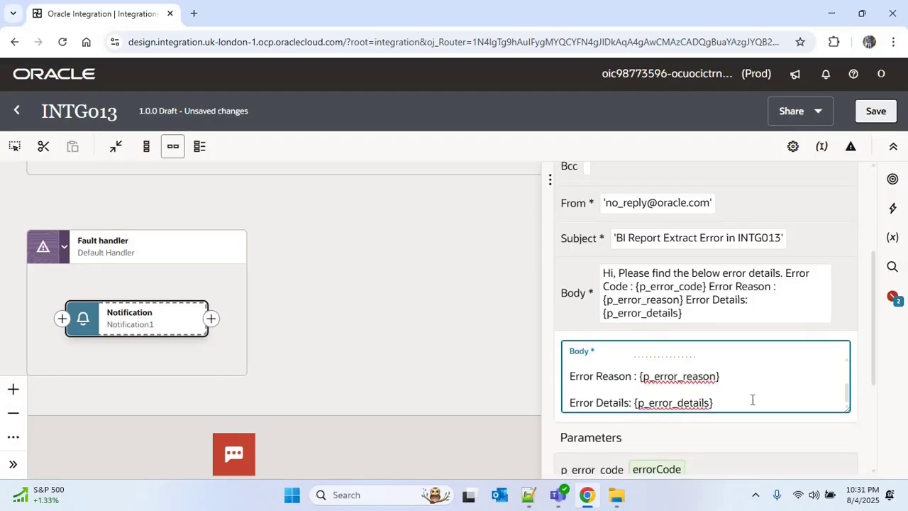
key(Return)
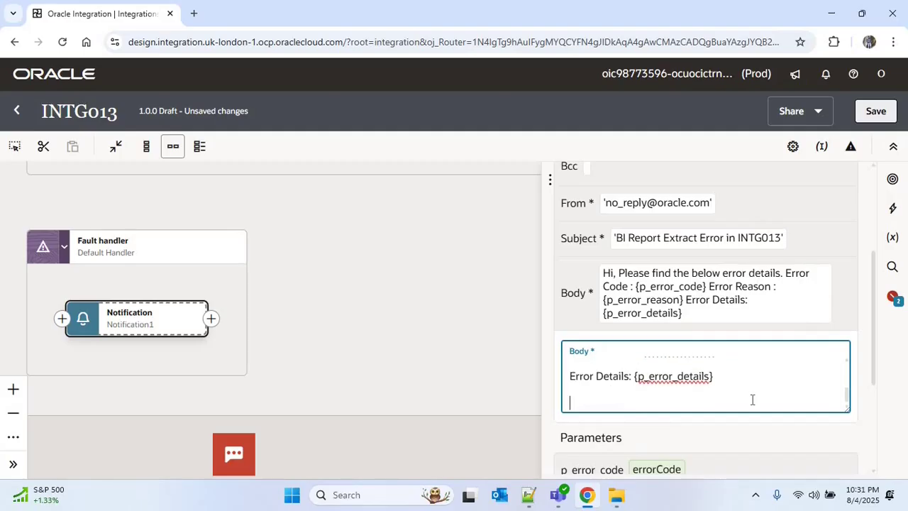
Close the notification body with 'Regards,' and 'OIC Team', and save the integration.
text(Reag)
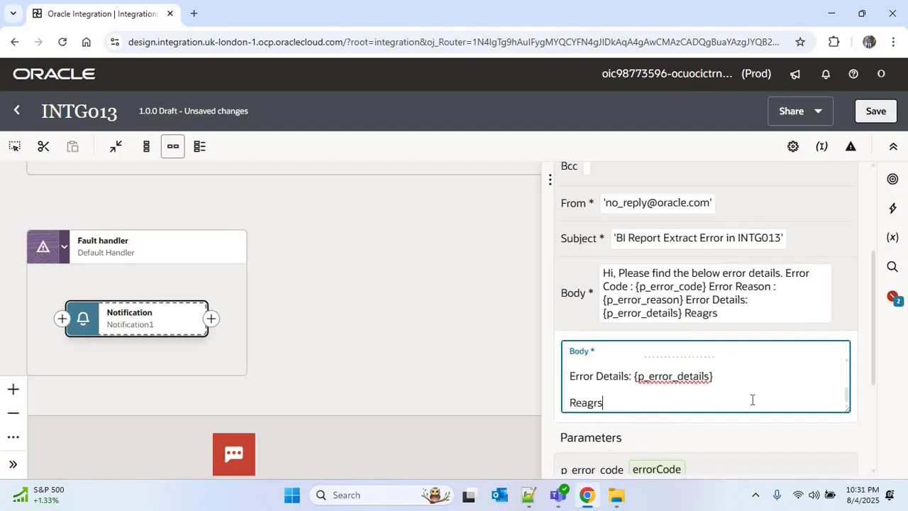
text(rs)
key(BackSpace)
key(BackSpace)
key(BackSpace)
key(BackSpace)
text(gards,)
key(Return)
text(OIC )
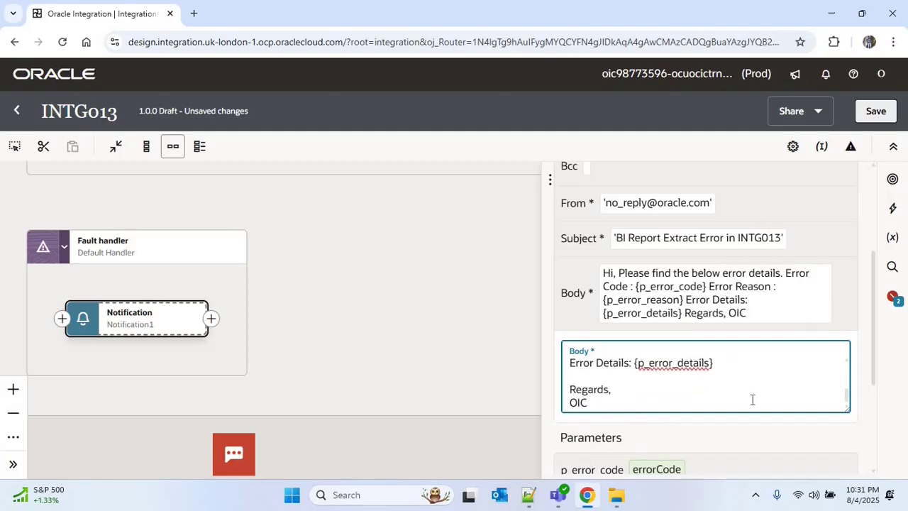
text(Team)
scroll(752, 399, down, 1)
key(ctrl+s)
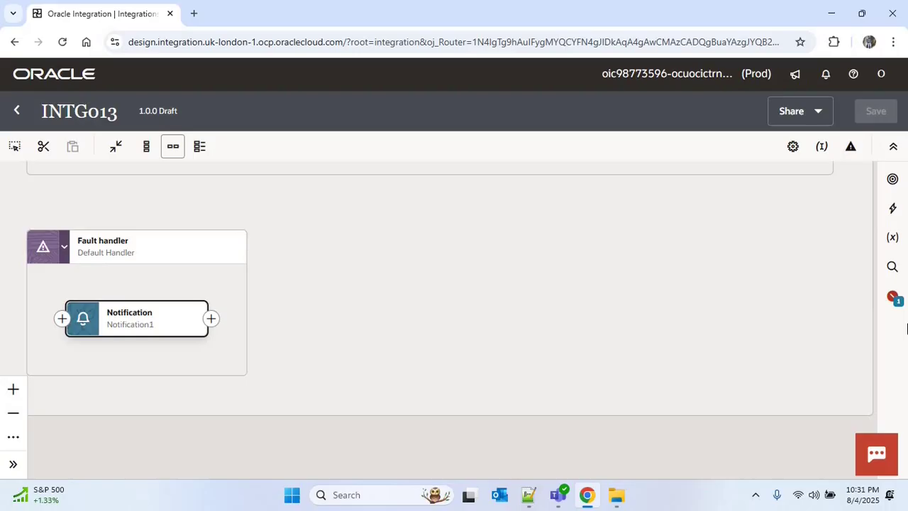
Examine the error reported on the WriteBIPToFTP map and the source elements its target fields are mapped from.
click(893, 298)
mouse_move(553, 309)
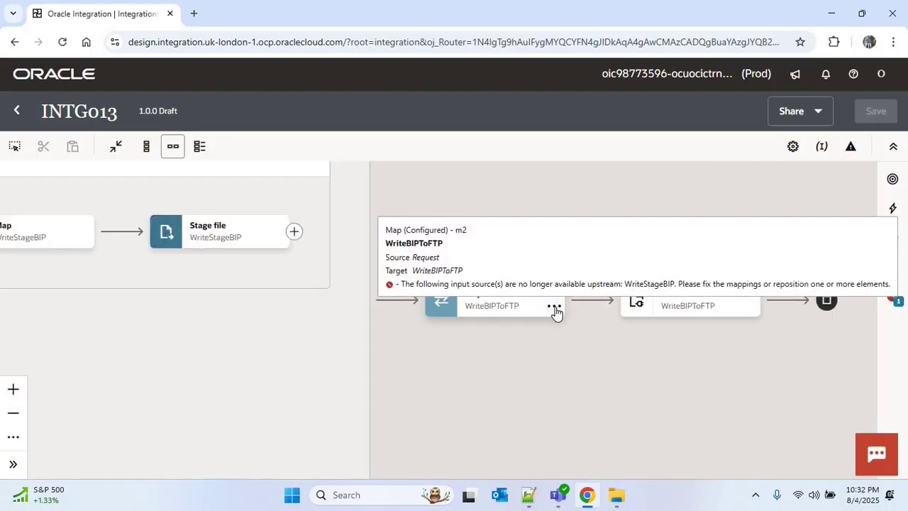
click(552, 307)
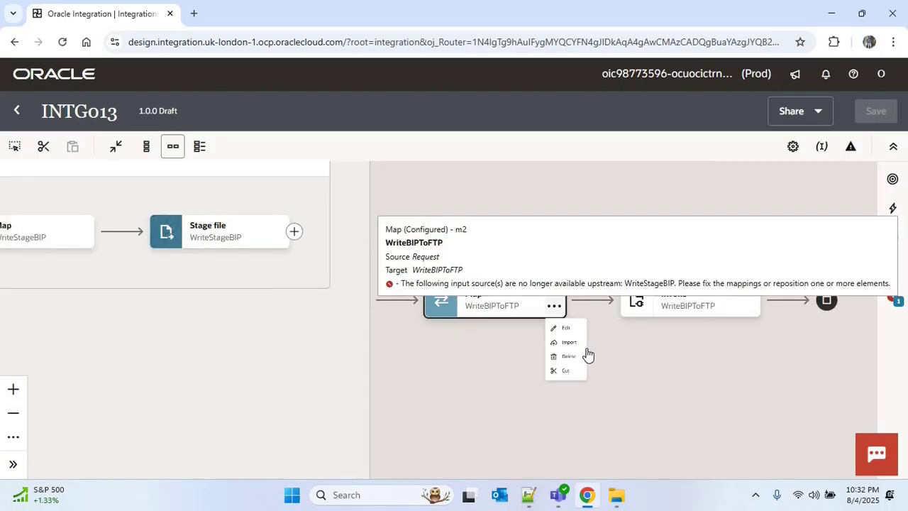
click(562, 339)
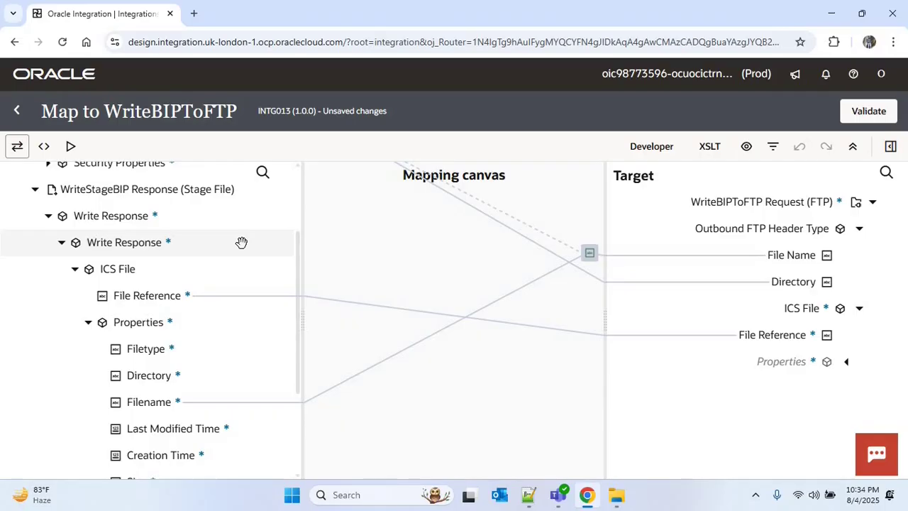
click(19, 113)
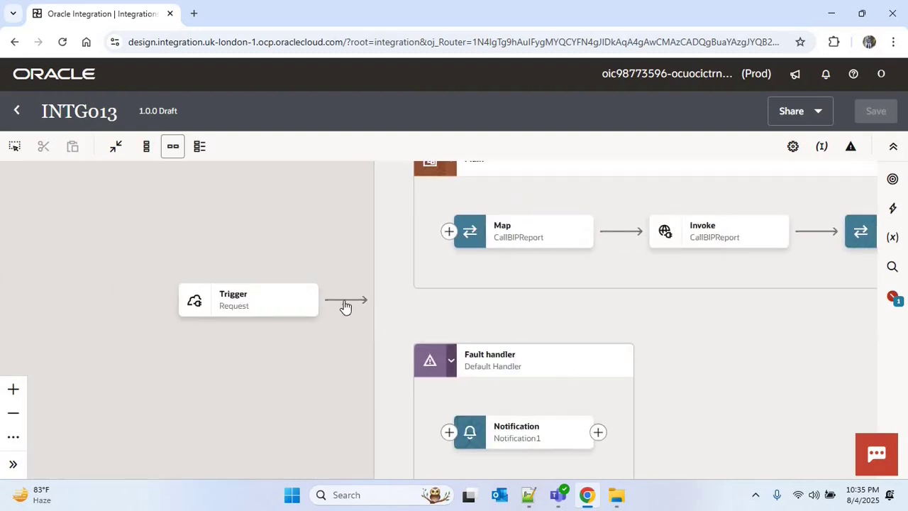
Insert an Assign action directly after the Request trigger, before the scope.
click(343, 300)
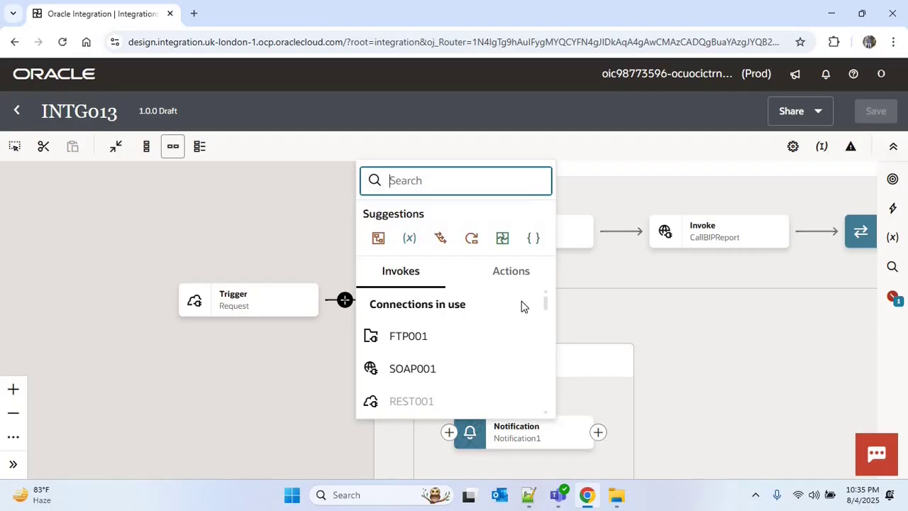
text(aasig)
key(BackSpace)
key(BackSpace)
key(BackSpace)
key(BackSpace)
text(ssi)
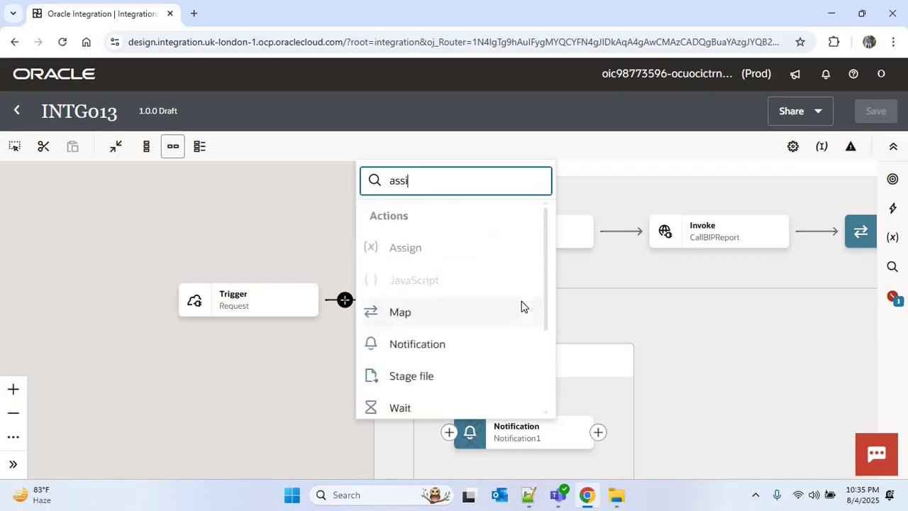
click(440, 252)
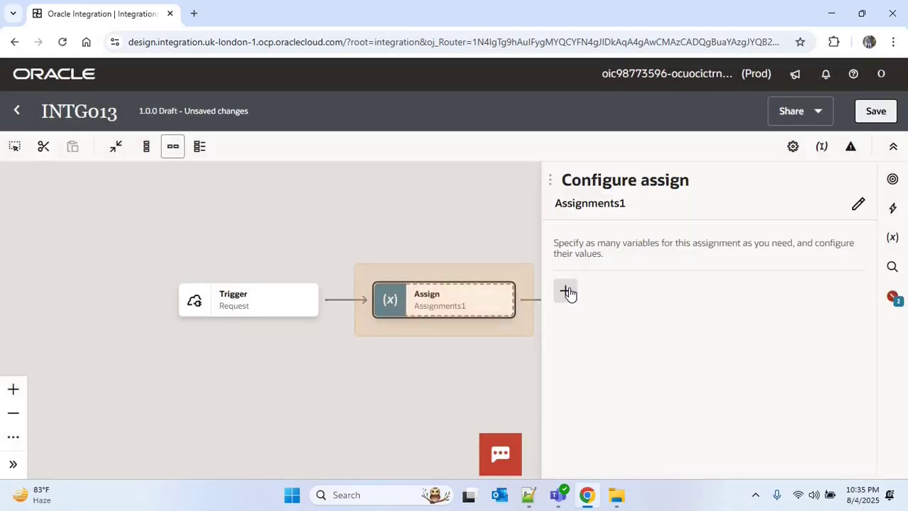
Add a variable named v_filereference with an empty string value to the new assignment and save the integration.
click(568, 292)
text(V-)
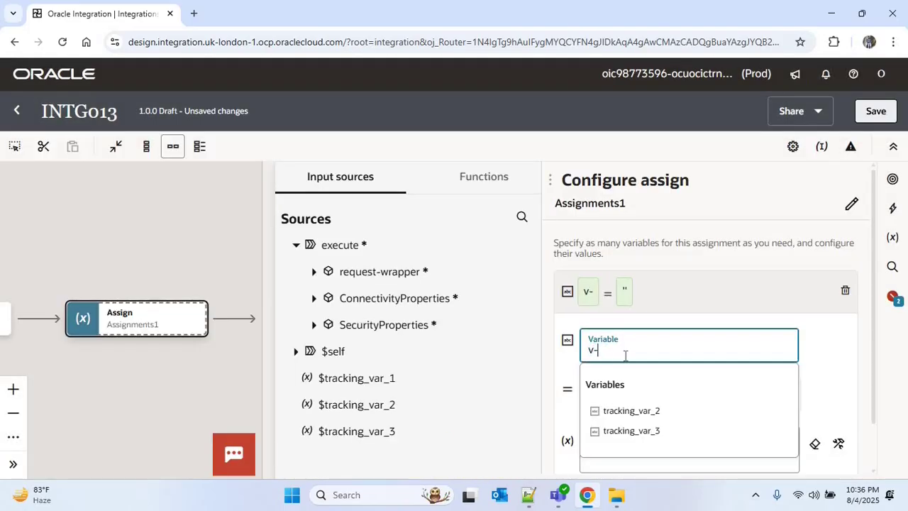
text(file)
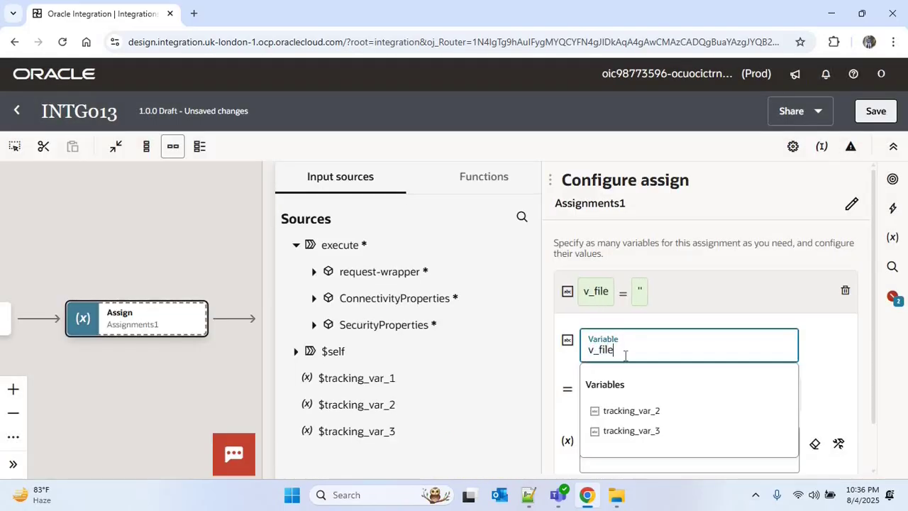
text(reference)
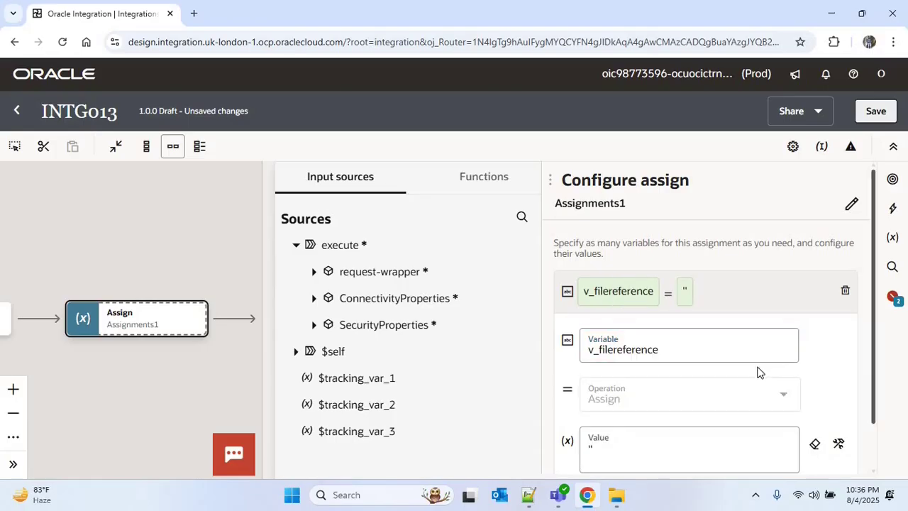
click(876, 112)
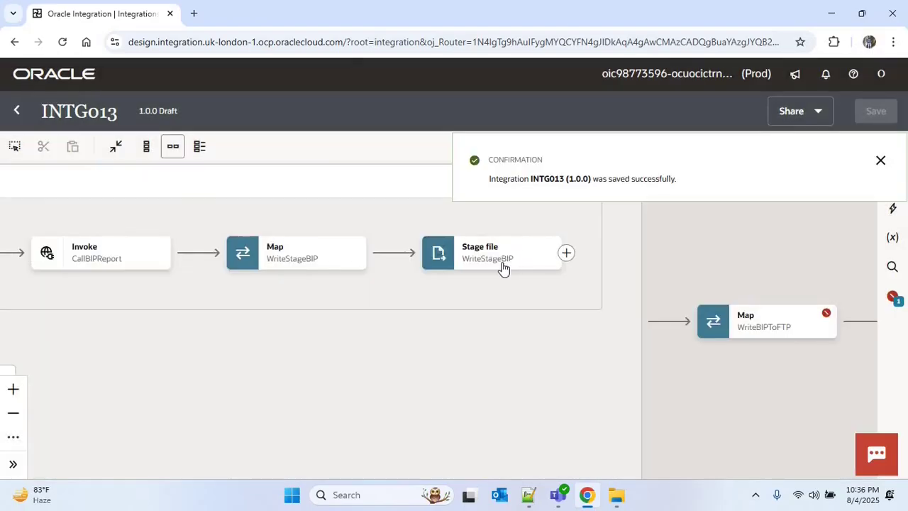
Insert an Assign action after the WriteStageBIP stage file action inside the scope, with v_filereference as its variable.
click(566, 253)
text(assign)
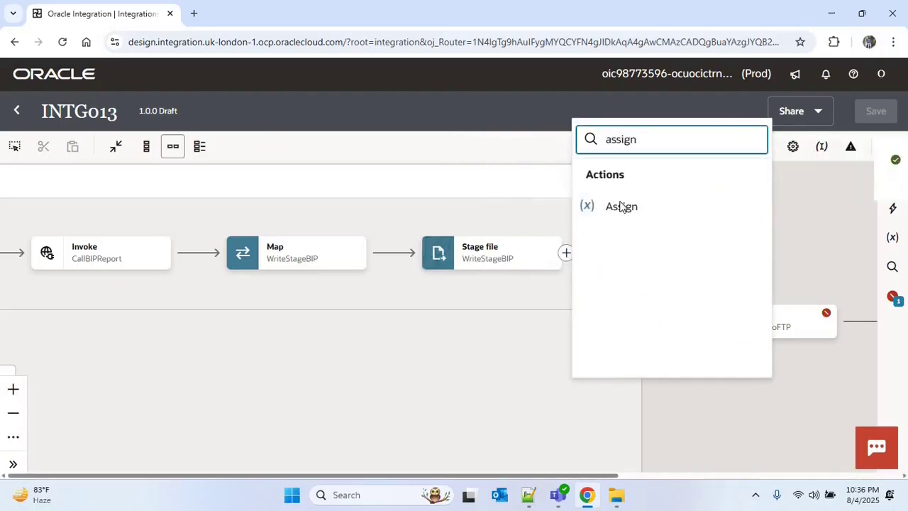
click(621, 205)
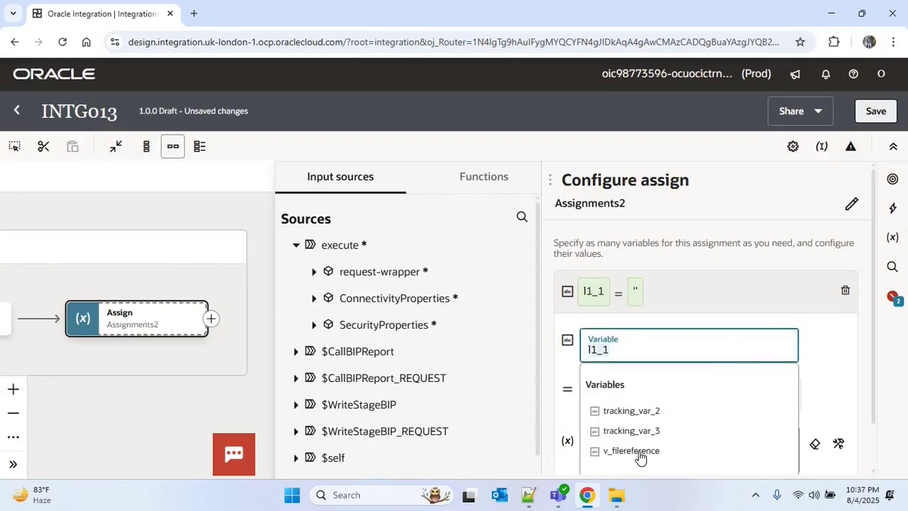
click(639, 450)
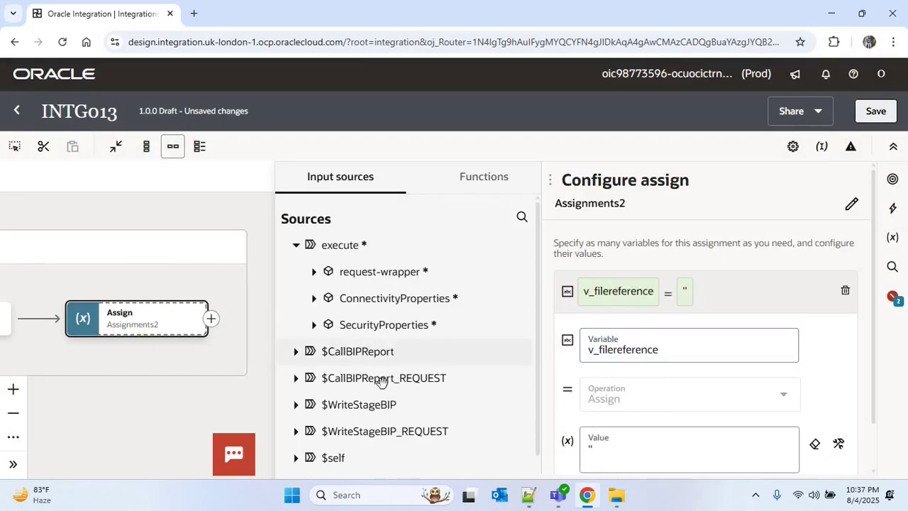
Assign the file reference from the WriteStageBIP response as the value of v_filereference and save the integration.
click(295, 405)
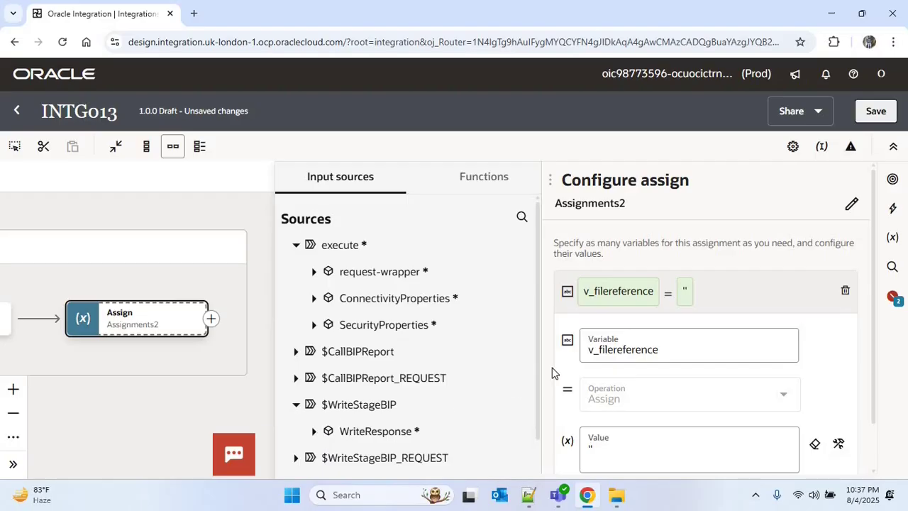
scroll(349, 365, down, 3)
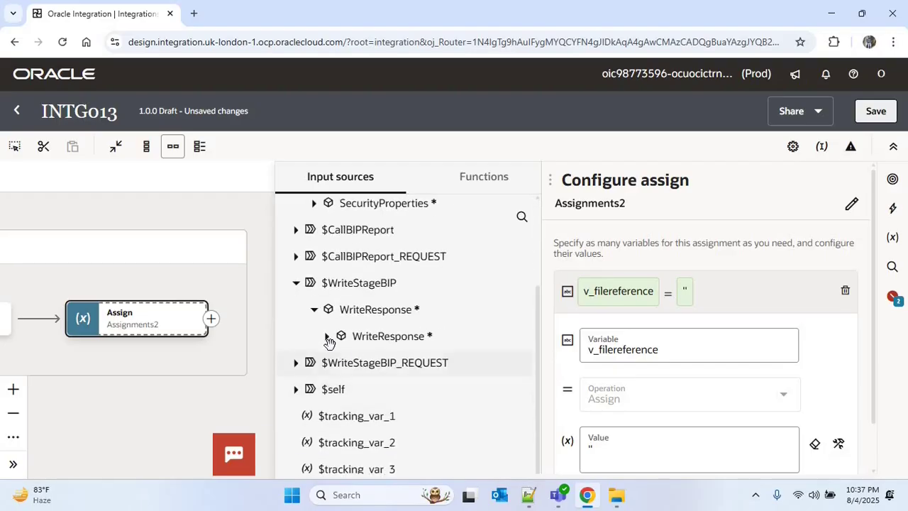
click(328, 341)
click(327, 338)
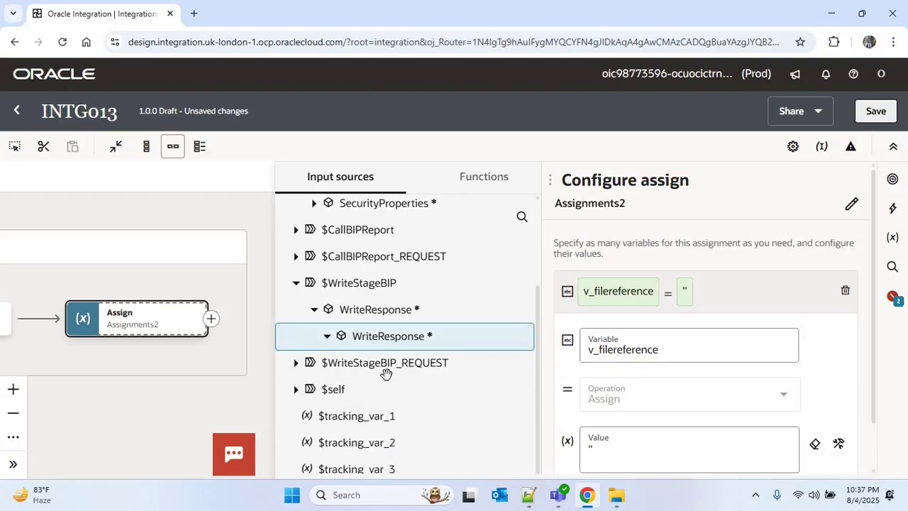
click(339, 363)
drag(413, 391, 644, 450)
click(875, 112)
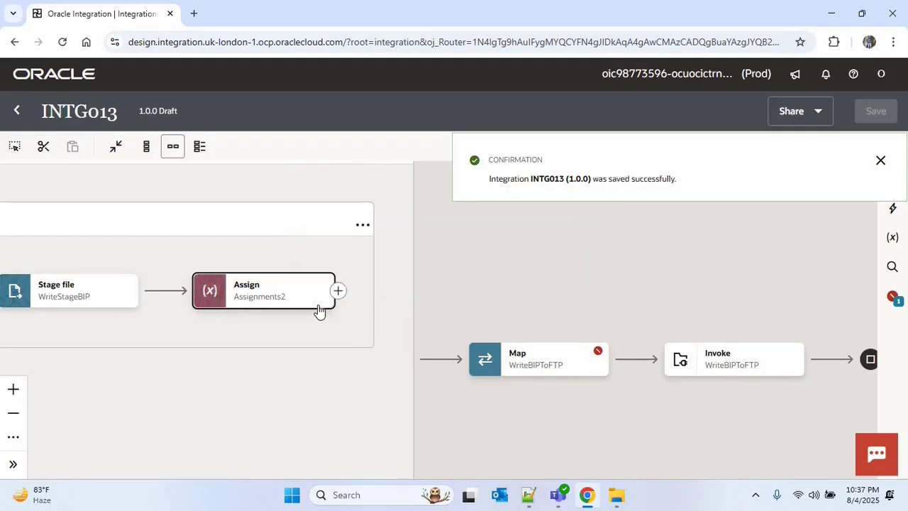
In the WriteBIPToFTP map, replace the File Reference expression with $v_filereference.
mouse_move(597, 368)
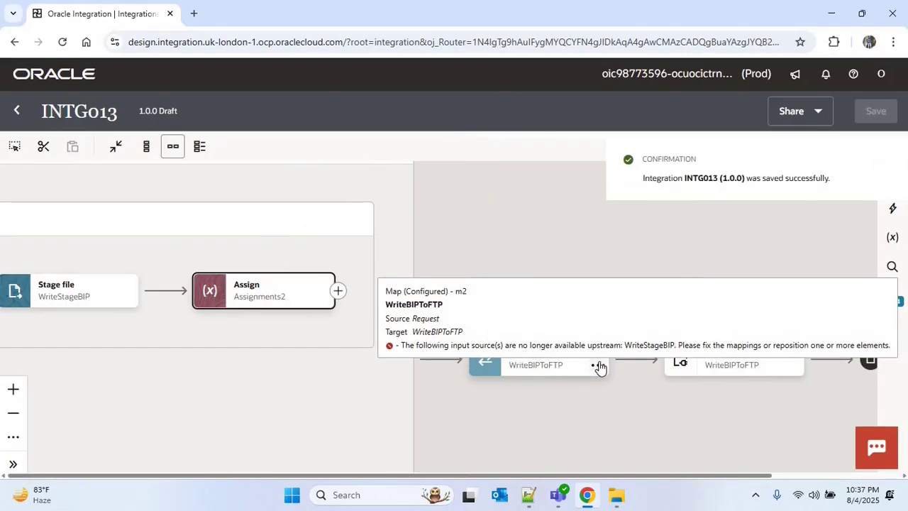
click(599, 367)
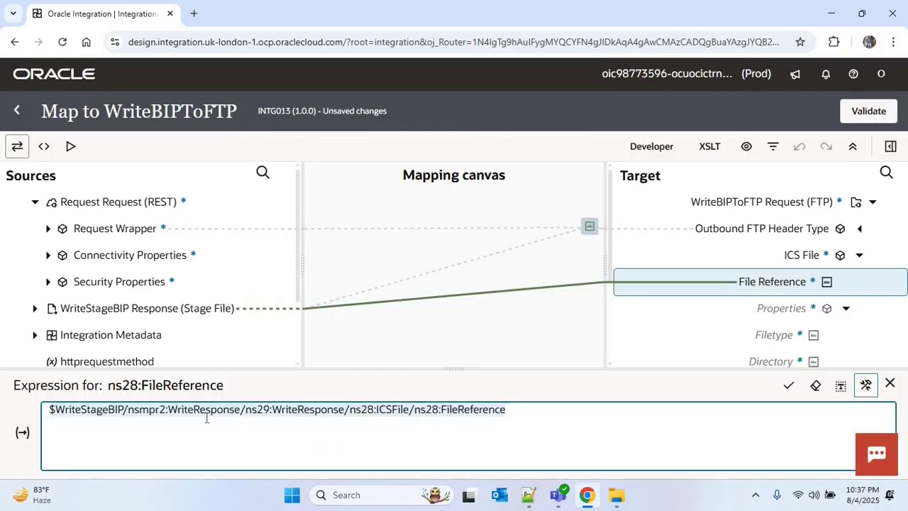
key(Delete)
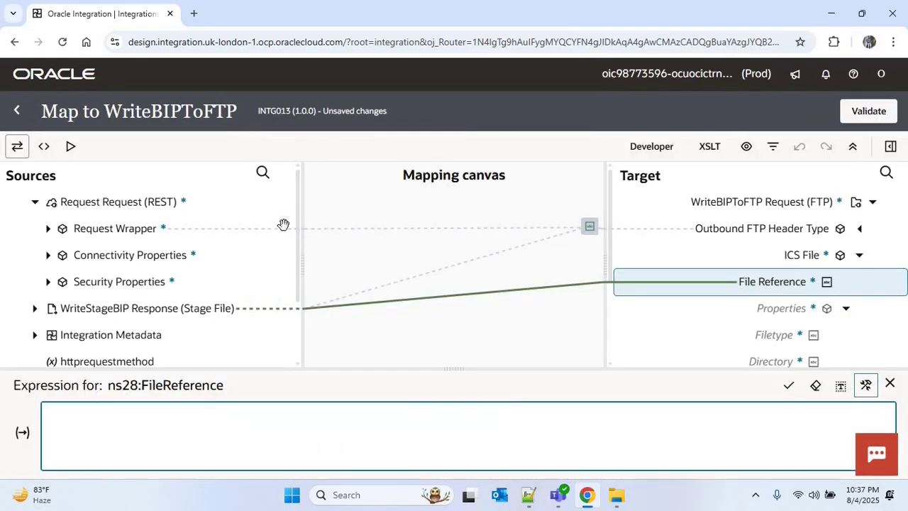
scroll(153, 358, down, 2)
drag(152, 358, 141, 427)
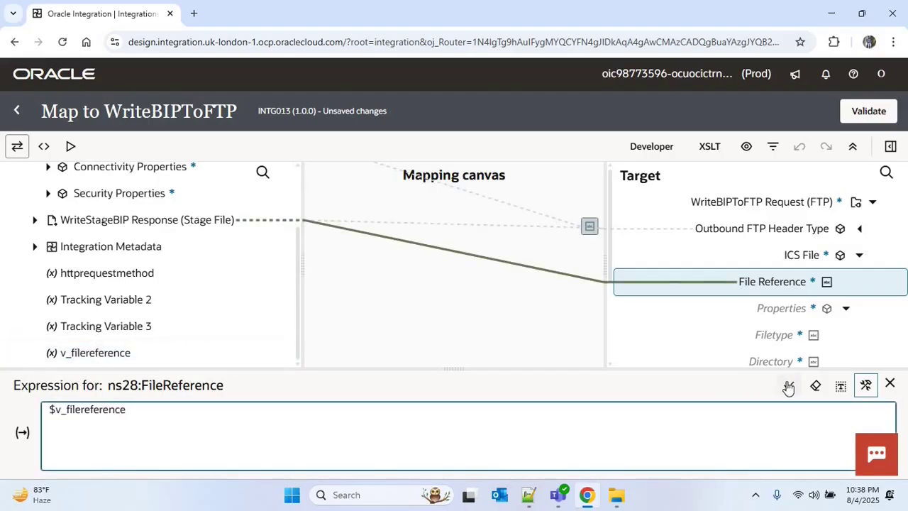
click(789, 386)
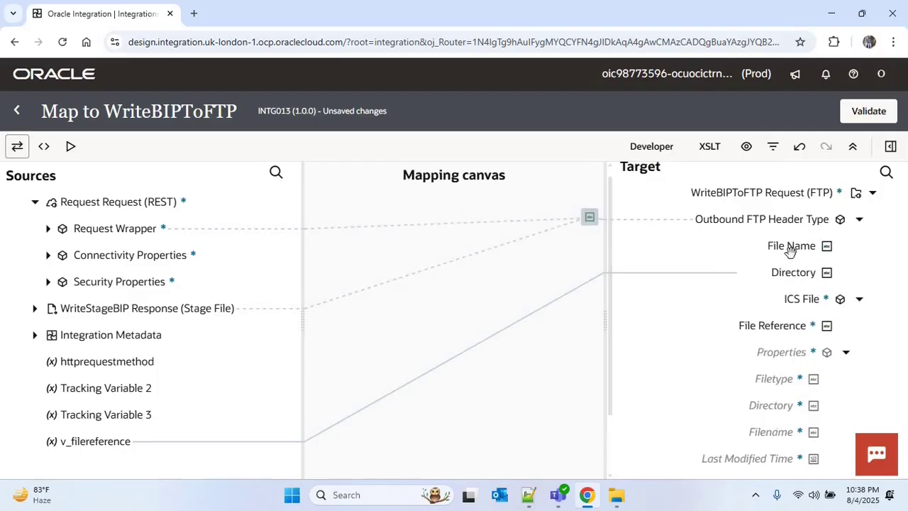
In the File Name concat expression, replace the WriteStageBIP filename element with the literal 'Supplier_Details'.
click(590, 247)
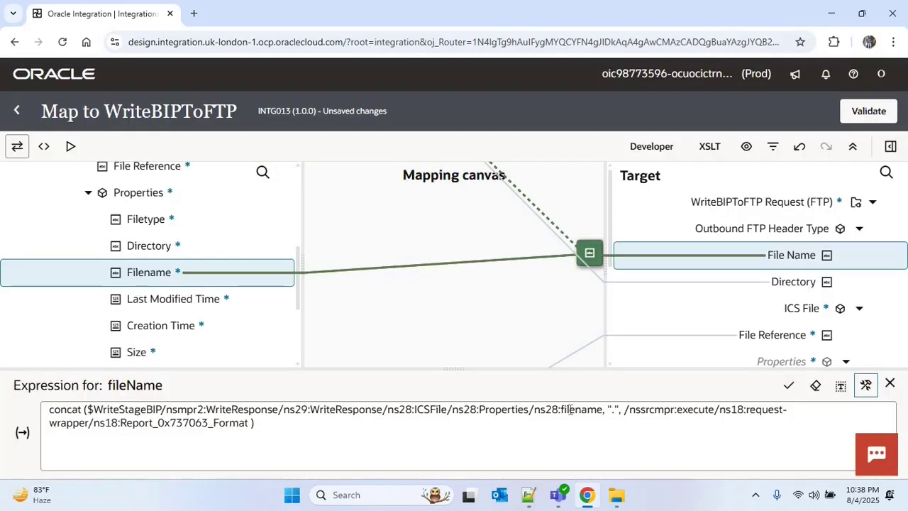
drag(607, 412, 85, 412)
text(")
text(Supplier_details)
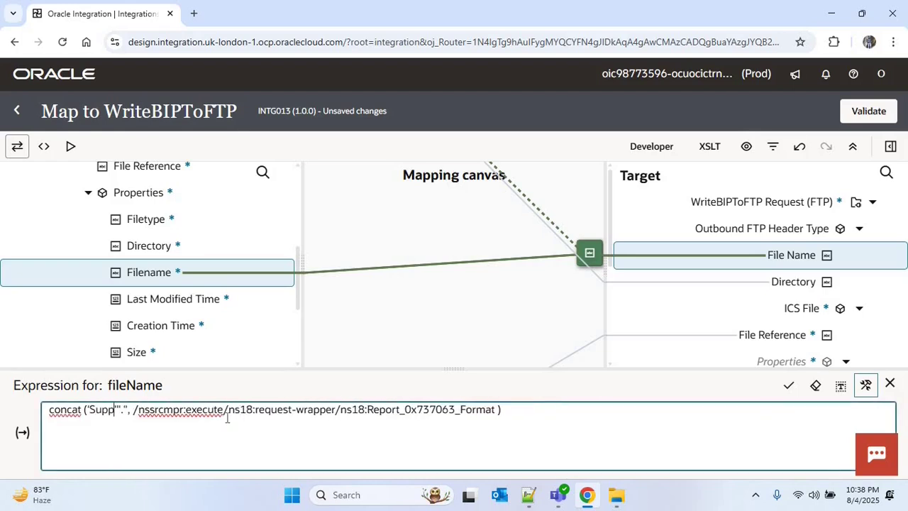
click(788, 385)
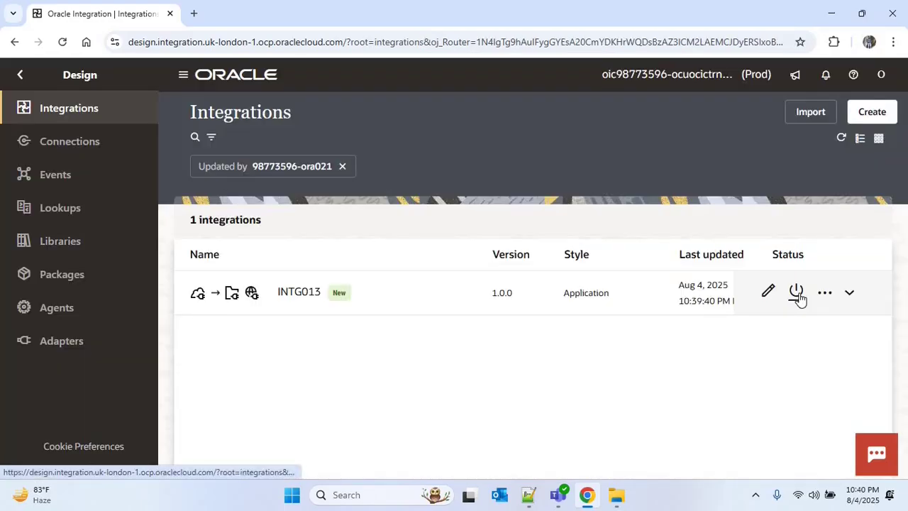
Activate INTG013 with the Debug tracing level and open its run page.
click(797, 293)
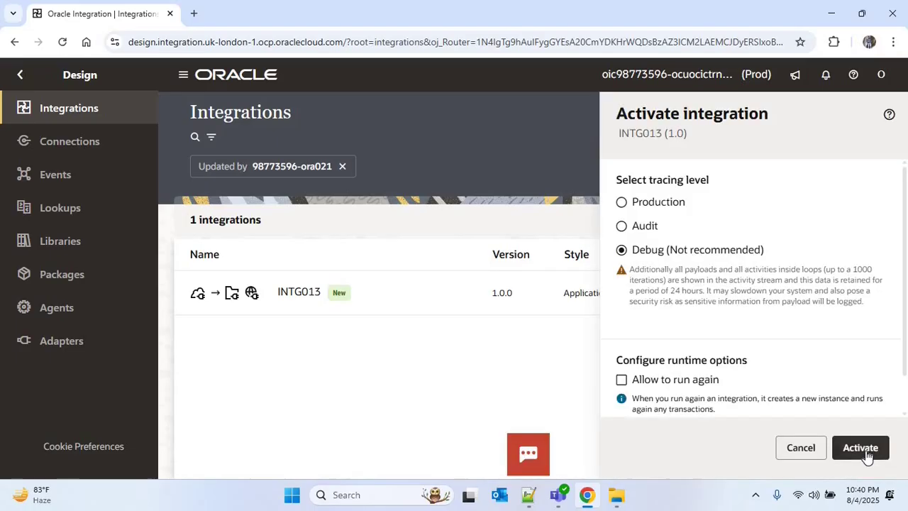
click(866, 451)
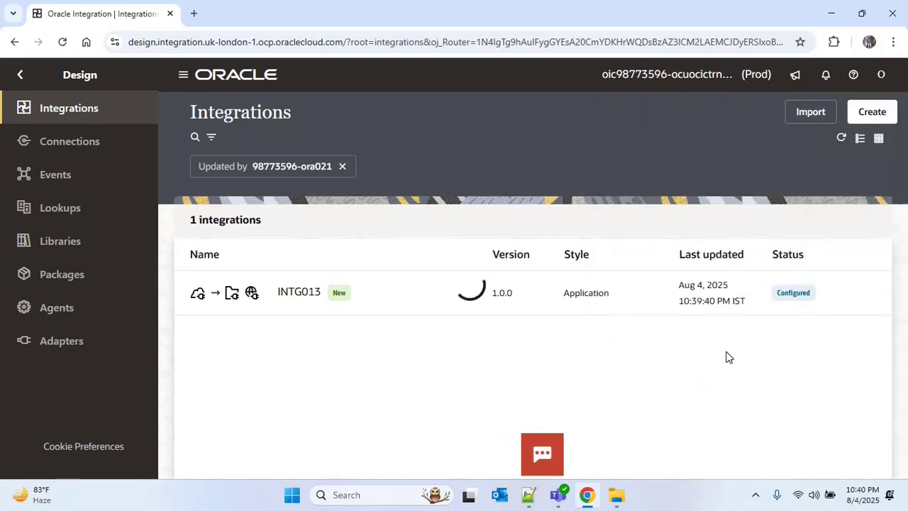
click(824, 294)
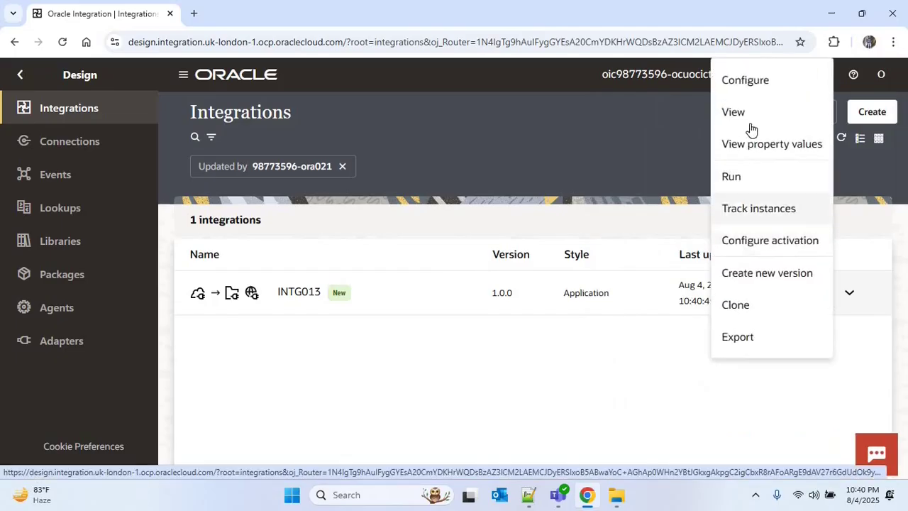
click(731, 179)
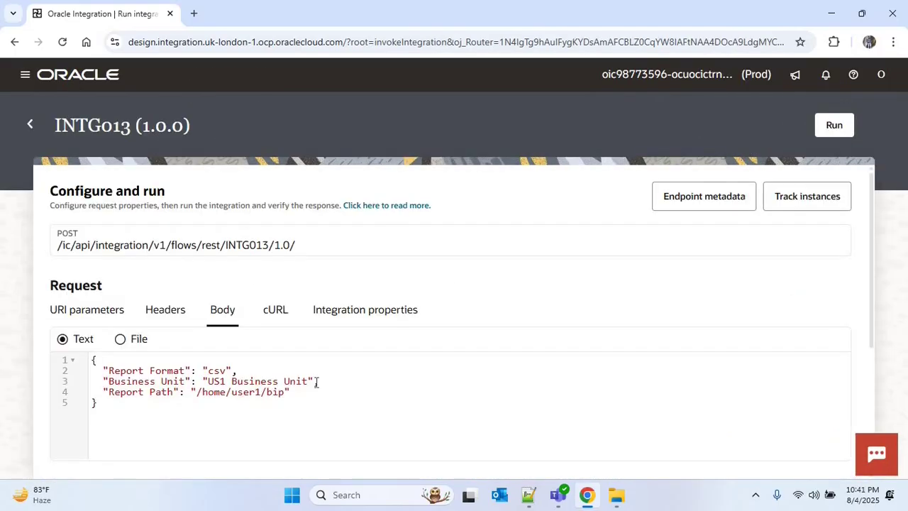
Set the Business Unit in the request body to "US1 Business" and run the integration.
click(225, 382)
double_click(296, 381)
key(BackSpace)
click(831, 129)
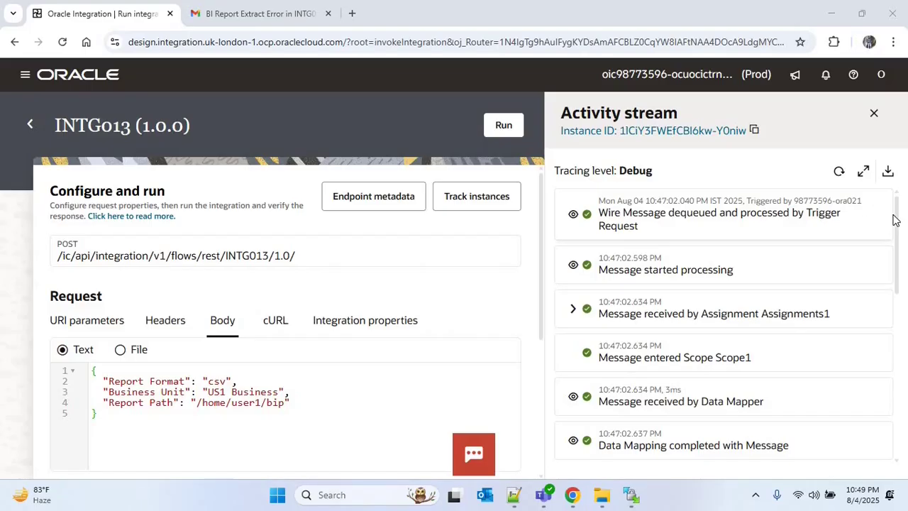
Examine the run's activity stream from the CallBIPReport invocation through the Scope1 fault handler to the end of processing.
drag(898, 226, 834, 291)
scroll(835, 290, down, 1)
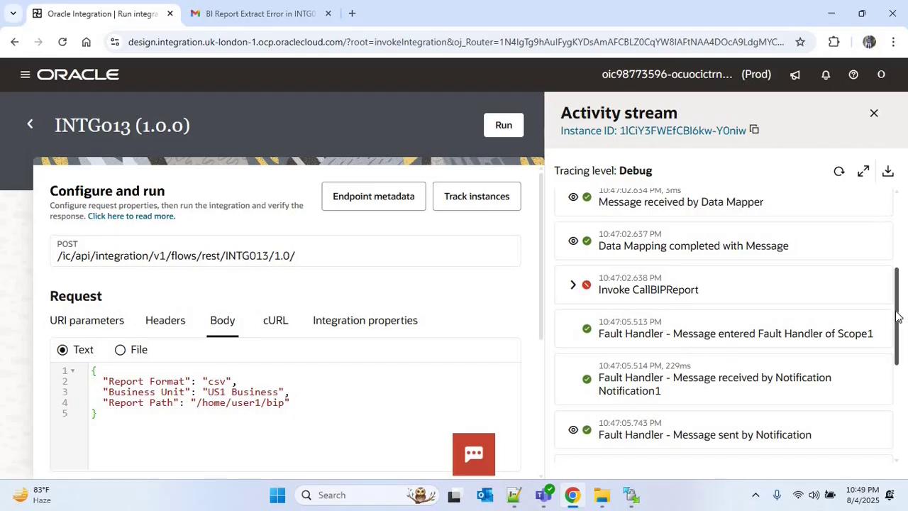
drag(898, 306, 897, 331)
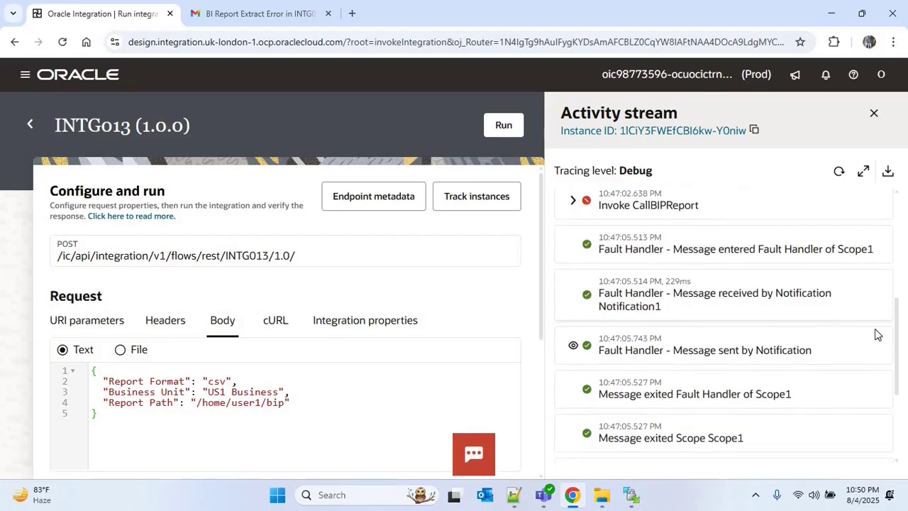
scroll(872, 326, down, 1)
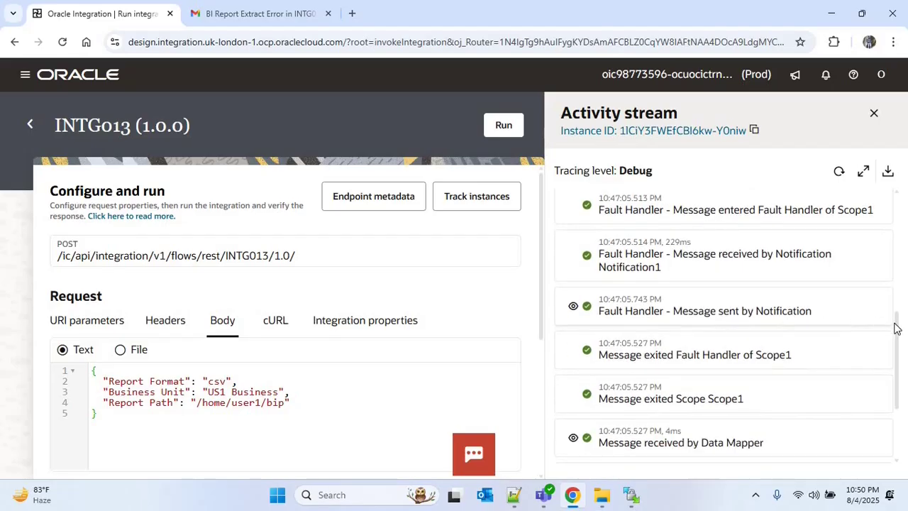
scroll(895, 344, down, 2)
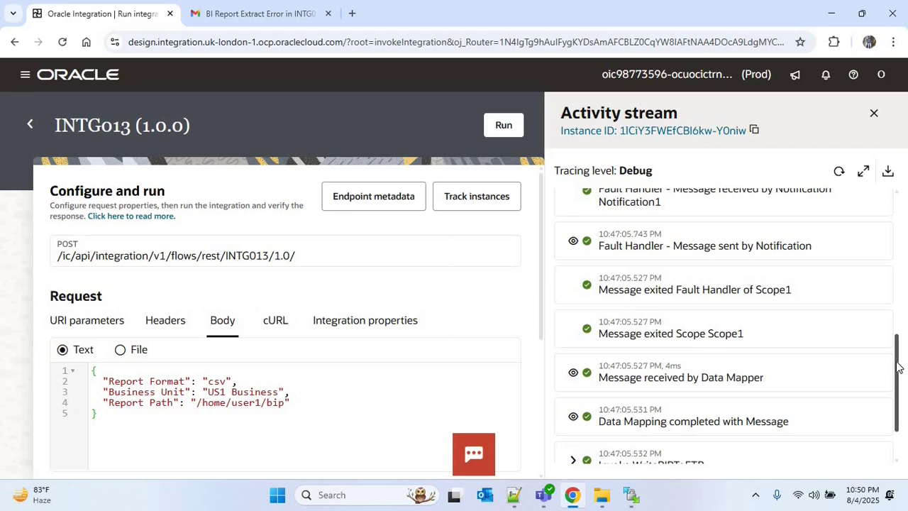
scroll(898, 368, down, 2)
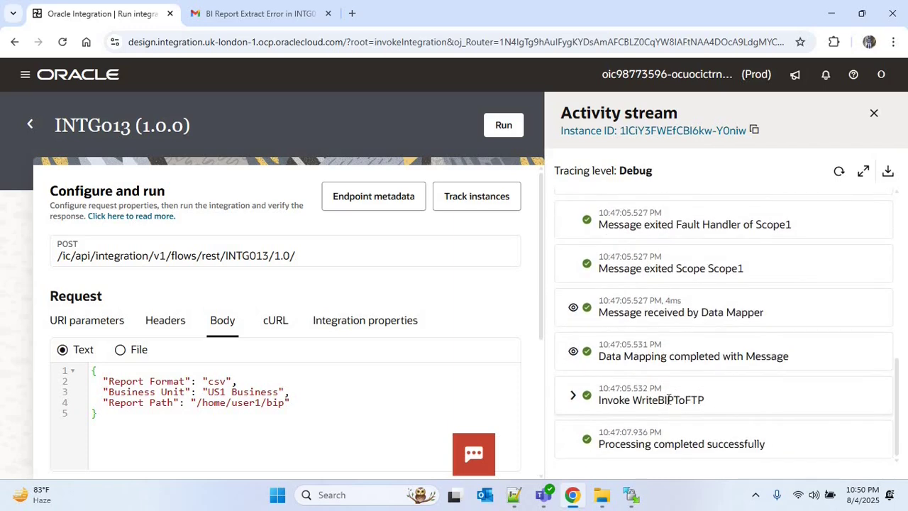
Switch to WinSCP and inspect the contents of Supplier_Details.csv in /home/user1/bip/.
click(630, 494)
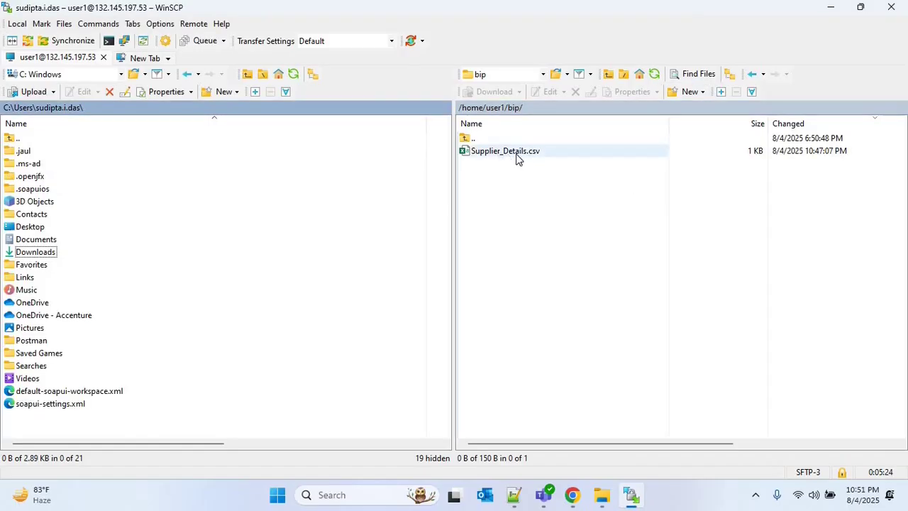
click(511, 150)
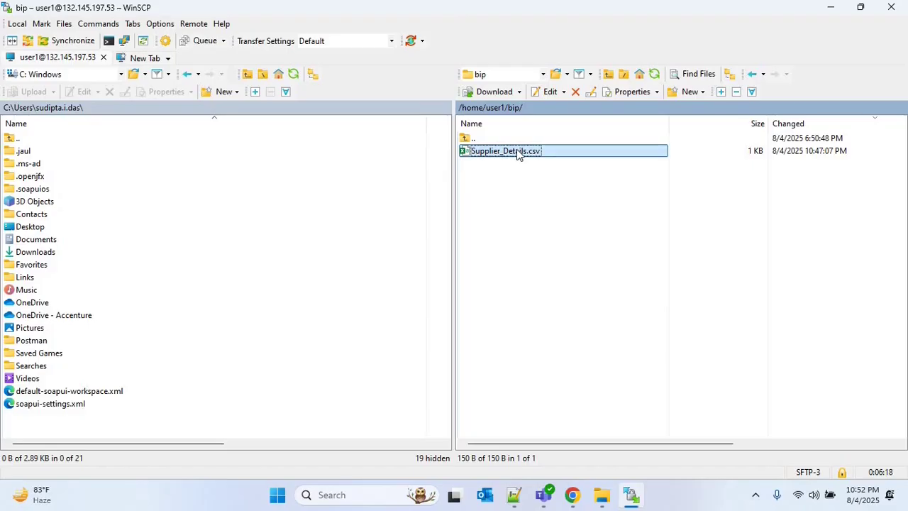
double_click(516, 150)
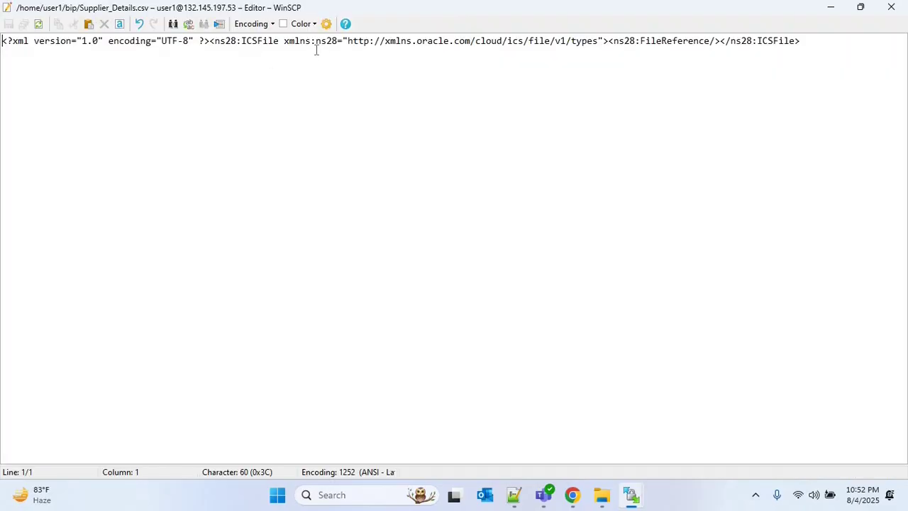
click(905, 8)
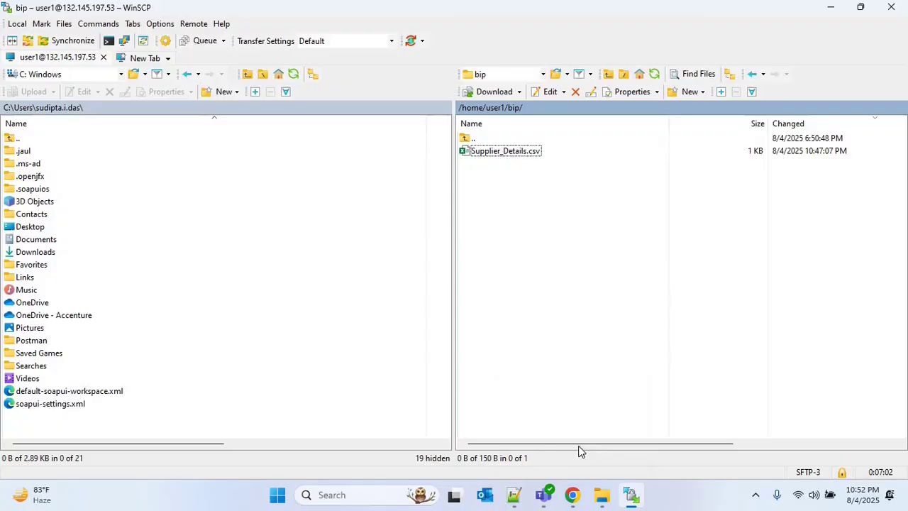
Switch to Gmail in Chrome and review the error code and error reason in the 'BI Report Extract Error in INTG013' email.
click(573, 494)
click(259, 13)
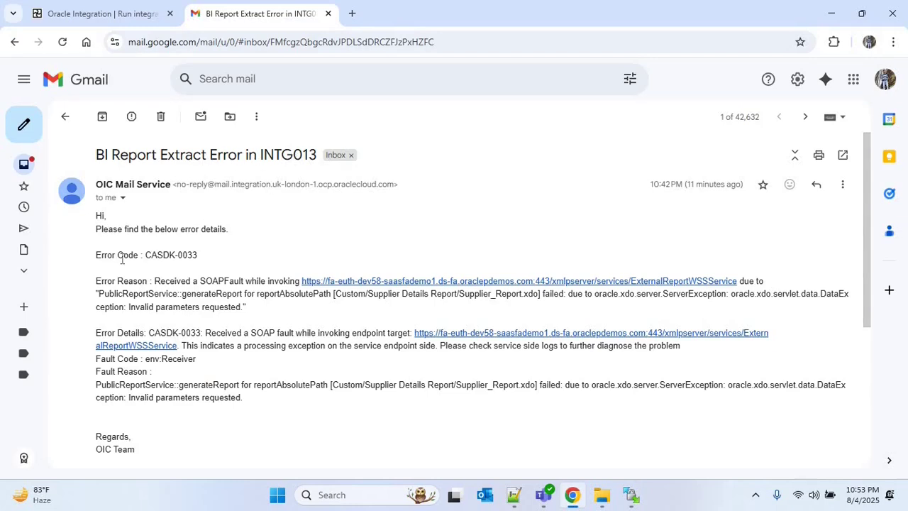
drag(147, 257, 201, 262)
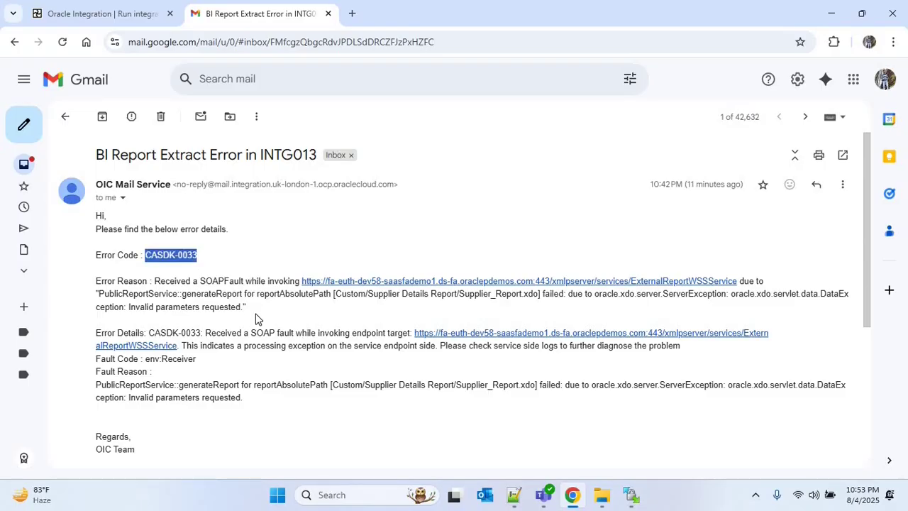
drag(208, 304, 99, 281)
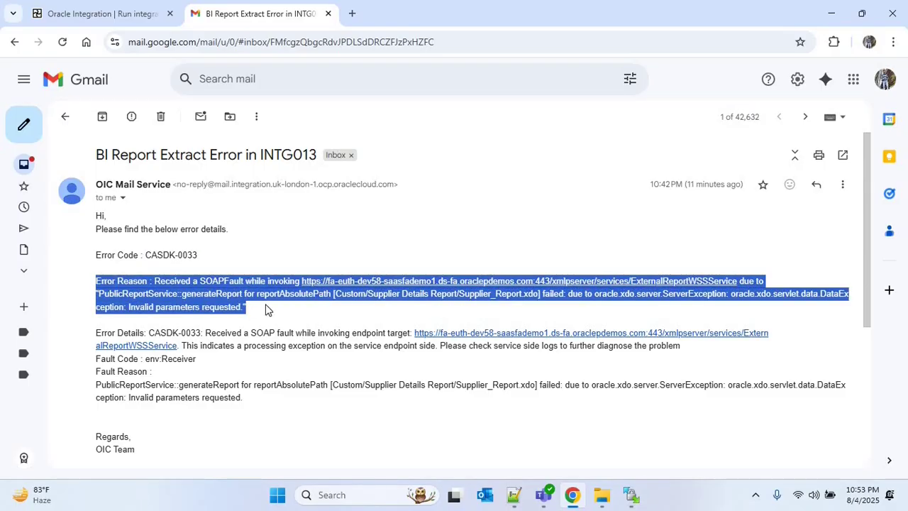
click(127, 306)
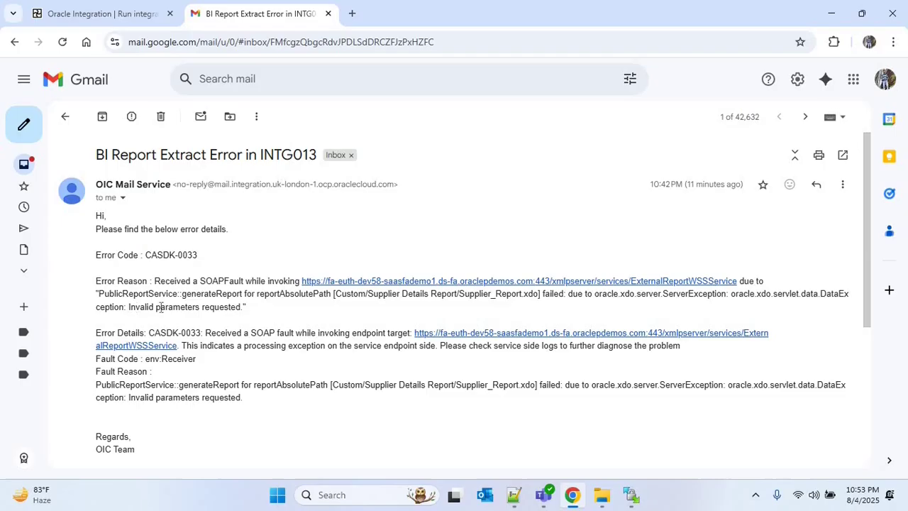
drag(128, 307, 242, 307)
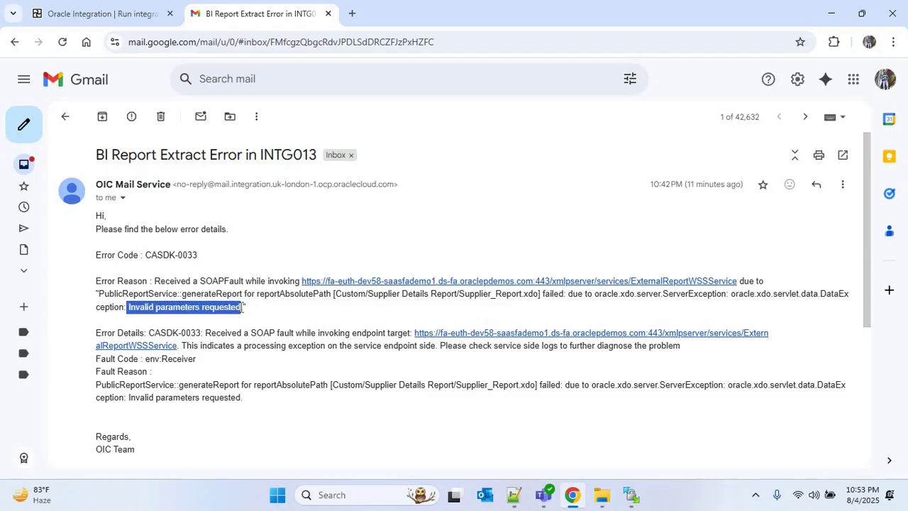
click(278, 319)
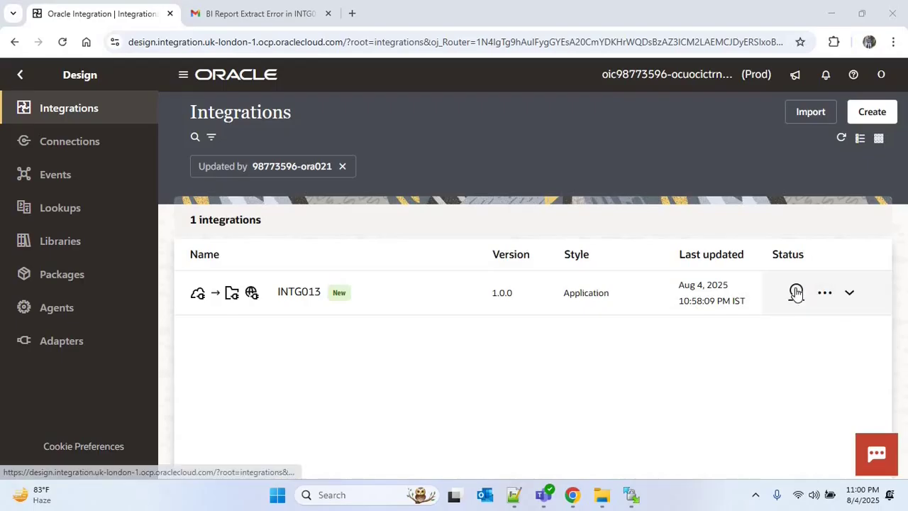
Deactivate the INTG013 integration and open it for editing.
click(796, 293)
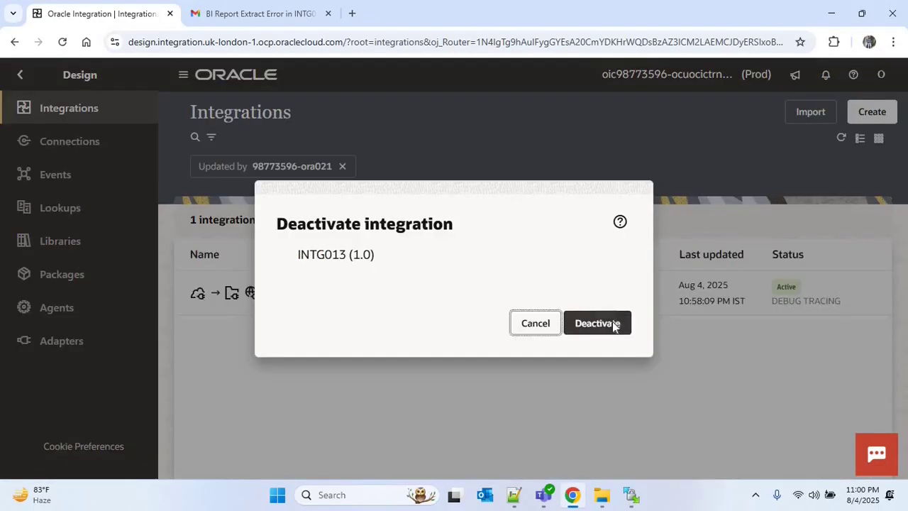
click(613, 322)
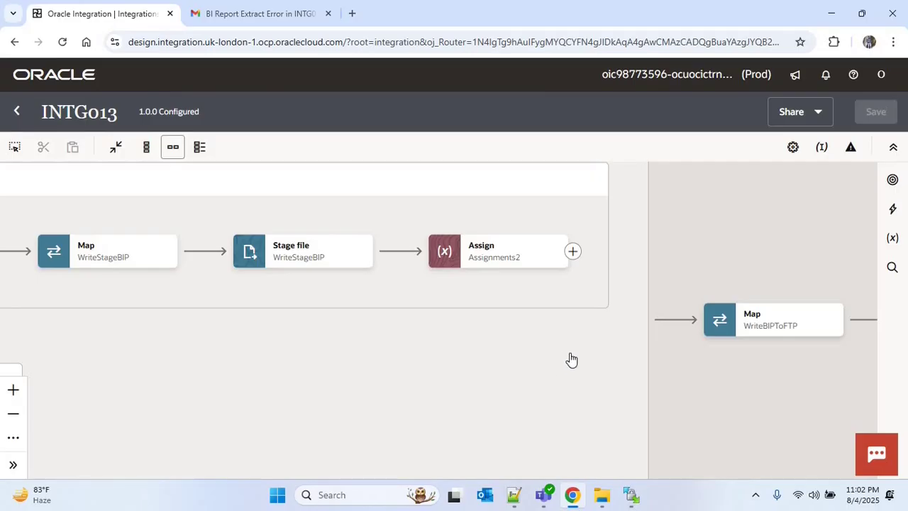
scroll(486, 360, right, 5)
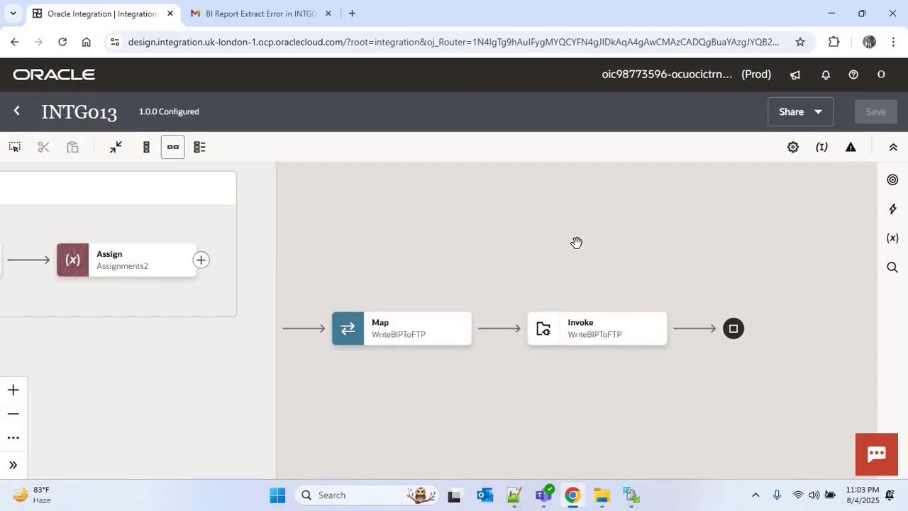
Add a Notification action between Global fault and Re-throw fault in INTG013's global fault handler.
click(851, 150)
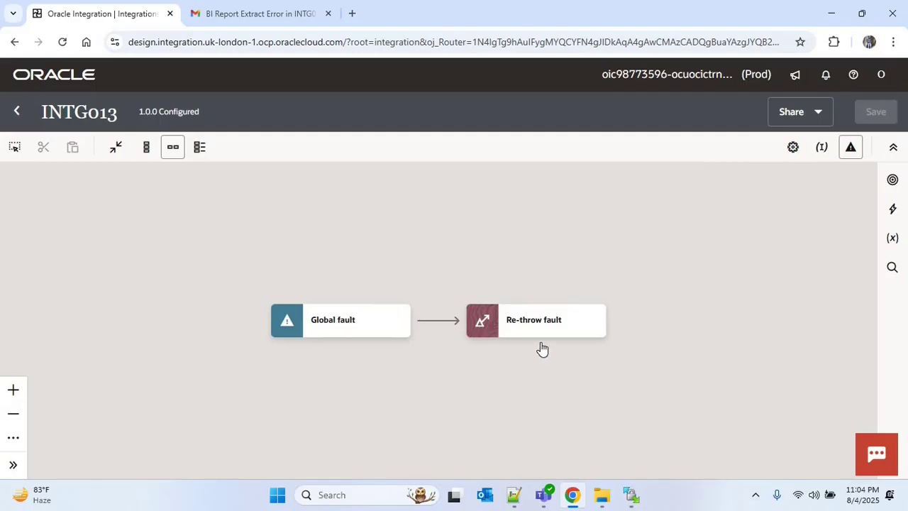
mouse_move(547, 329)
mouse_move(439, 327)
click(437, 321)
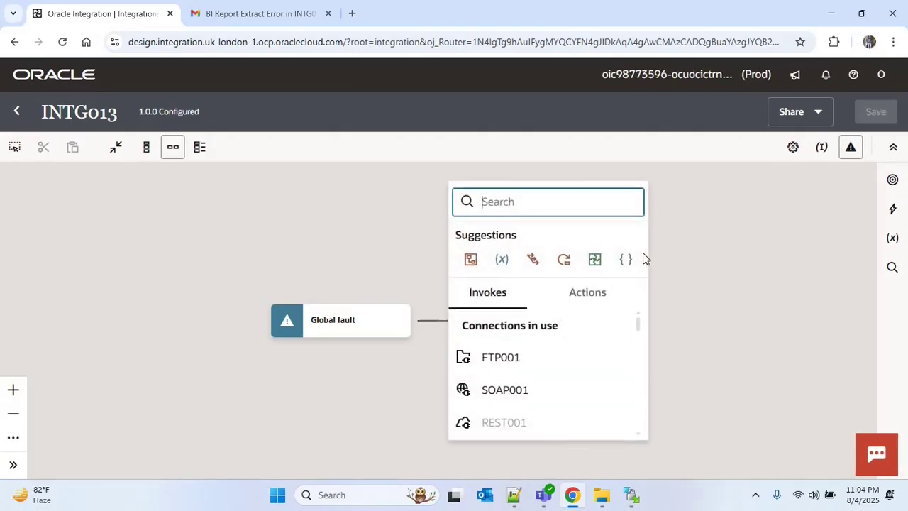
text(noti)
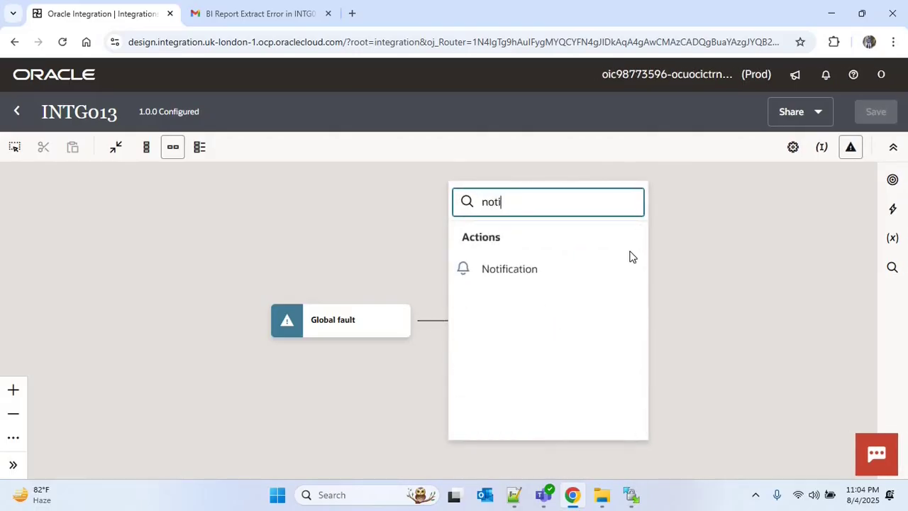
click(553, 268)
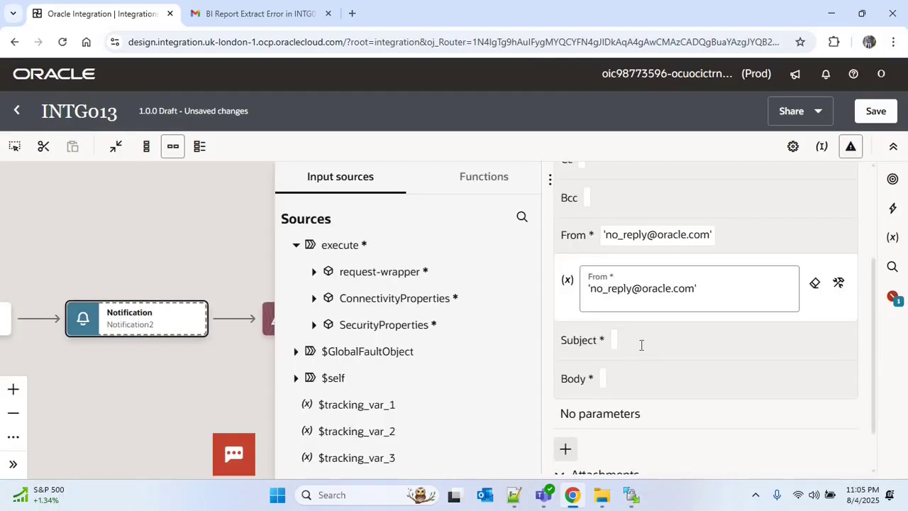
Set the global fault notification's subject to 'Error in ING013 Integration'.
click(641, 345)
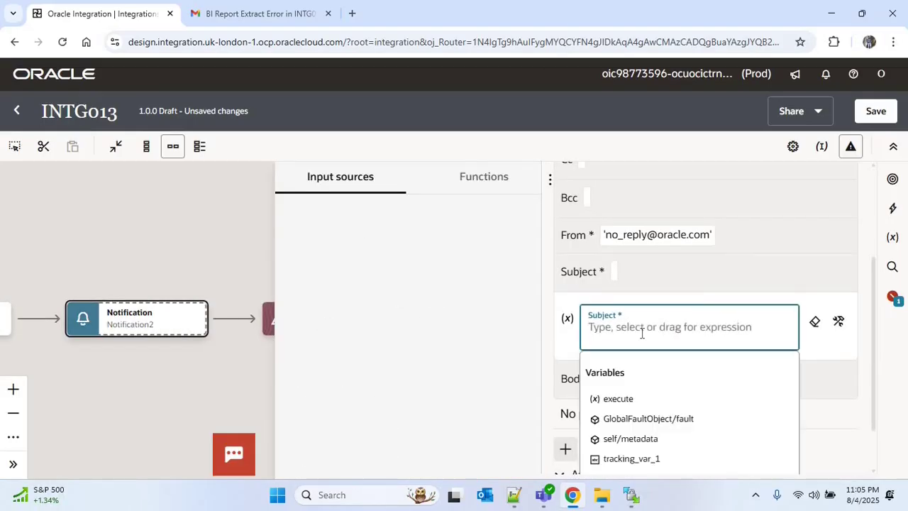
text('Error in )
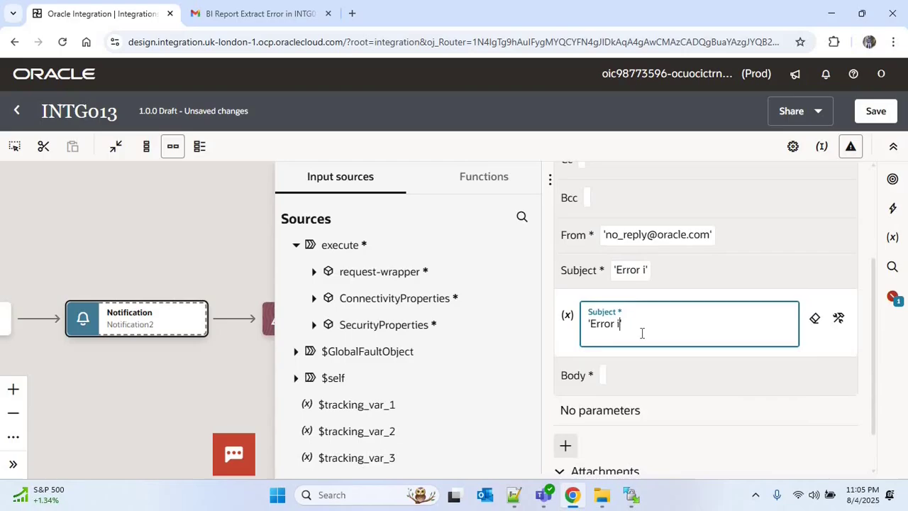
text(ING013)
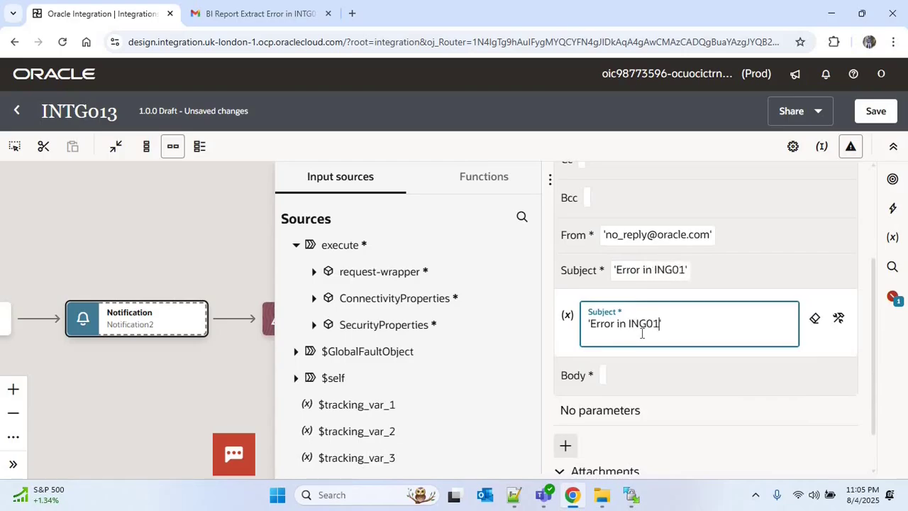
text( Integration)
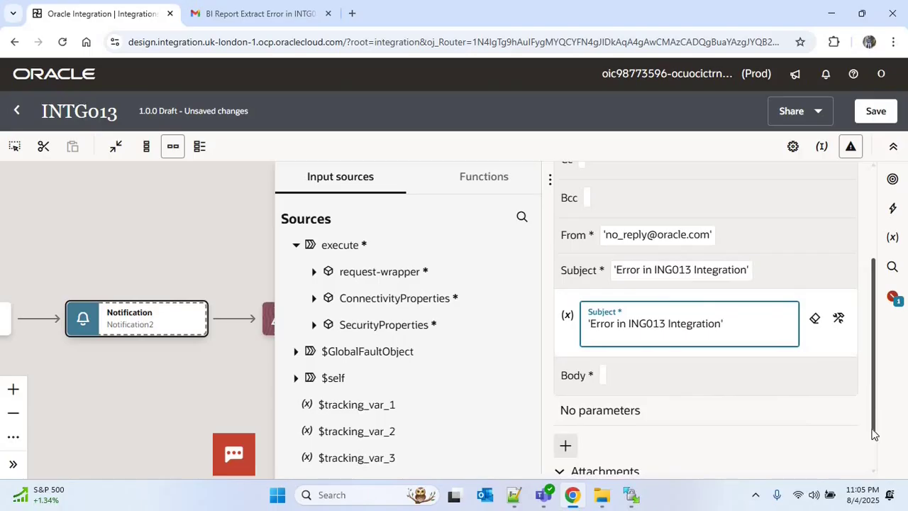
scroll(661, 319, down, 2)
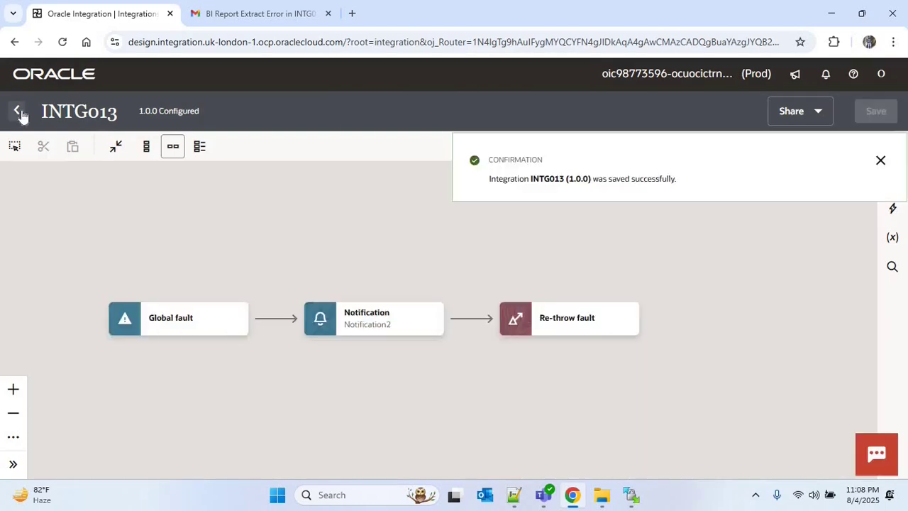
Return to the integrations list, activate INTG013 with debug tracing and open its run page.
click(17, 110)
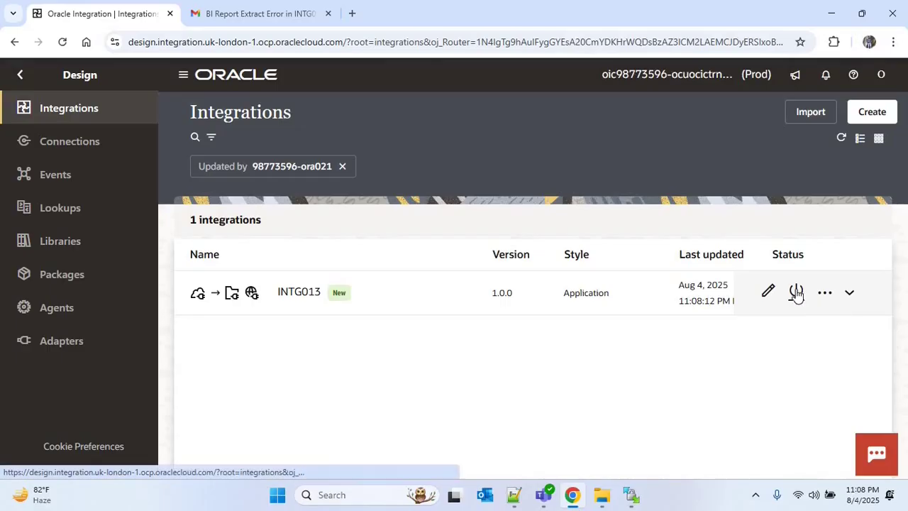
click(796, 293)
click(619, 250)
click(860, 447)
click(824, 295)
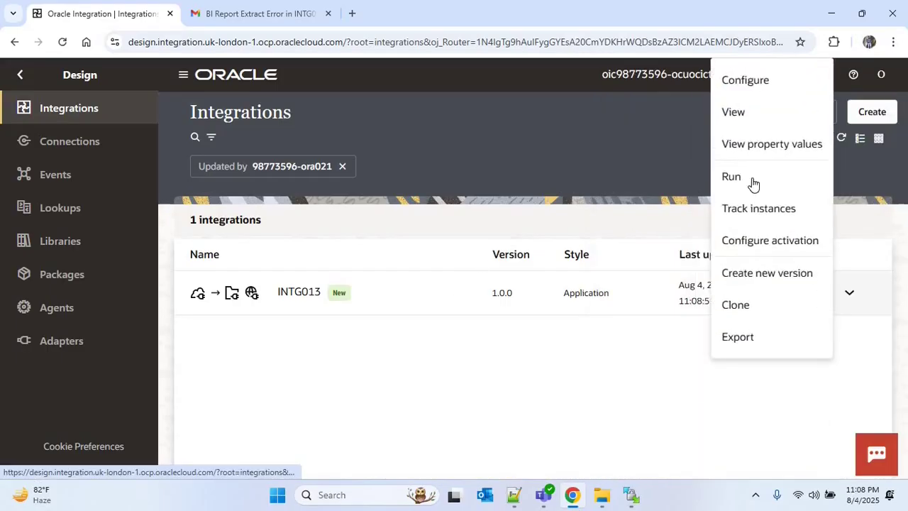
click(746, 180)
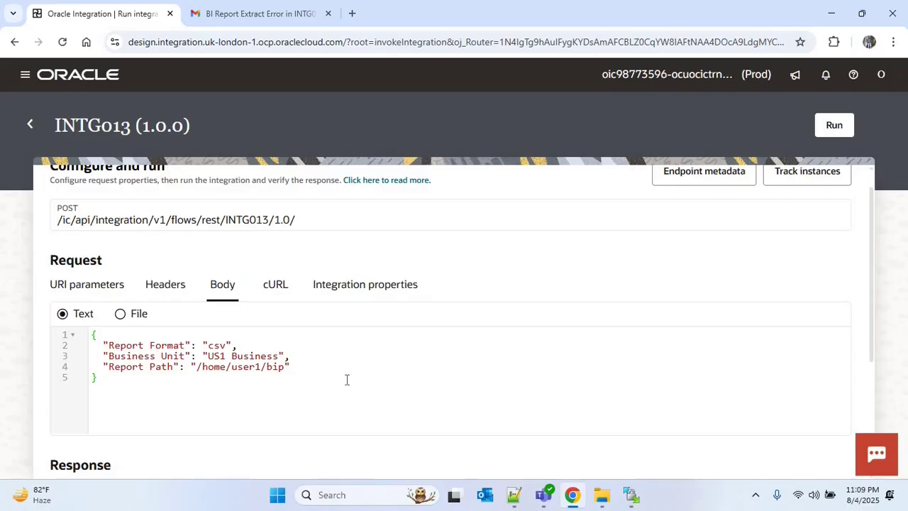
Switch to WinSCP and remove the owner, group and others write permissions from the bip folder in /home/user1, giving octal 0555.
click(632, 494)
double_click(516, 139)
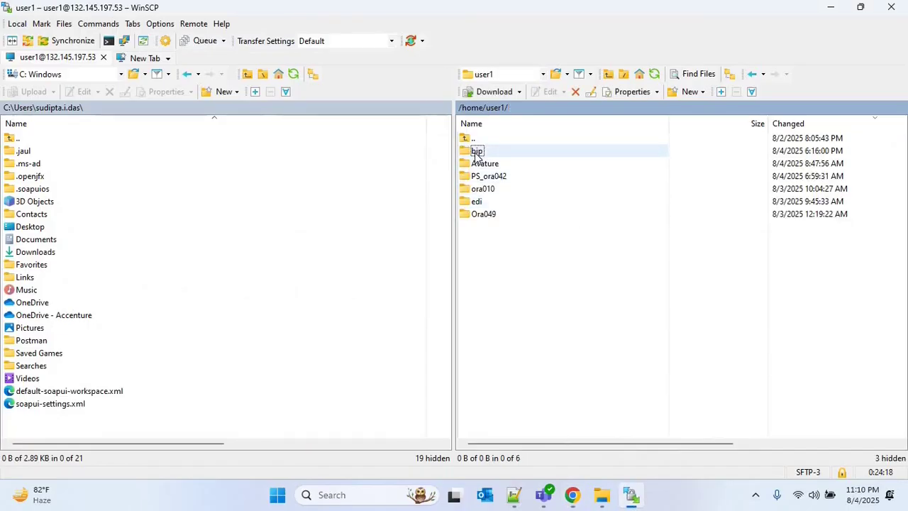
right_click(474, 153)
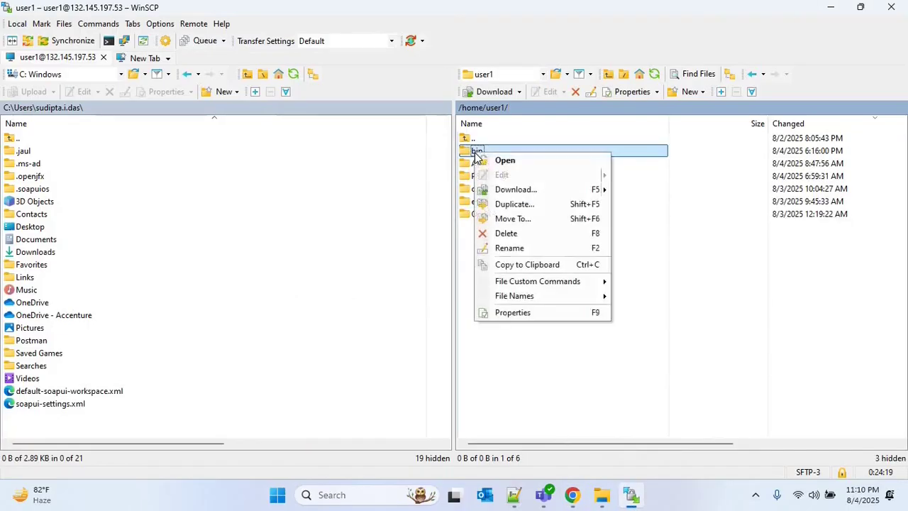
click(519, 311)
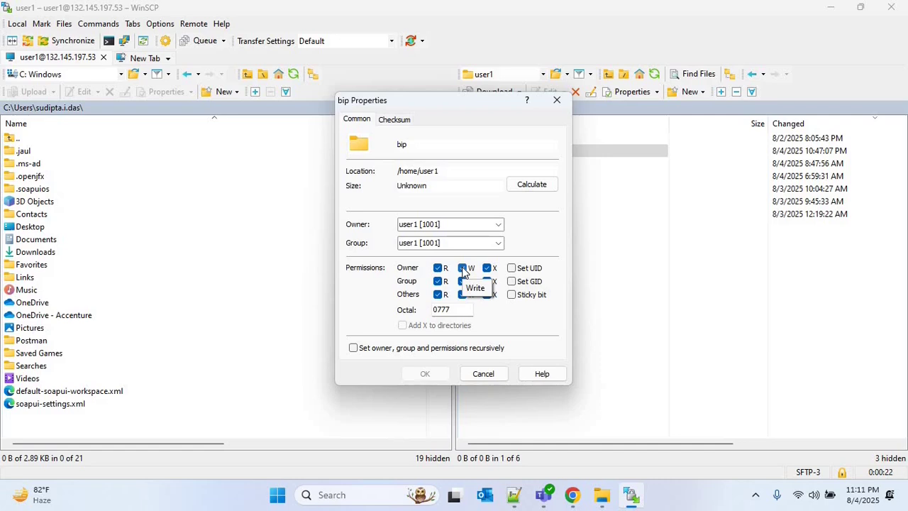
click(463, 269)
click(463, 295)
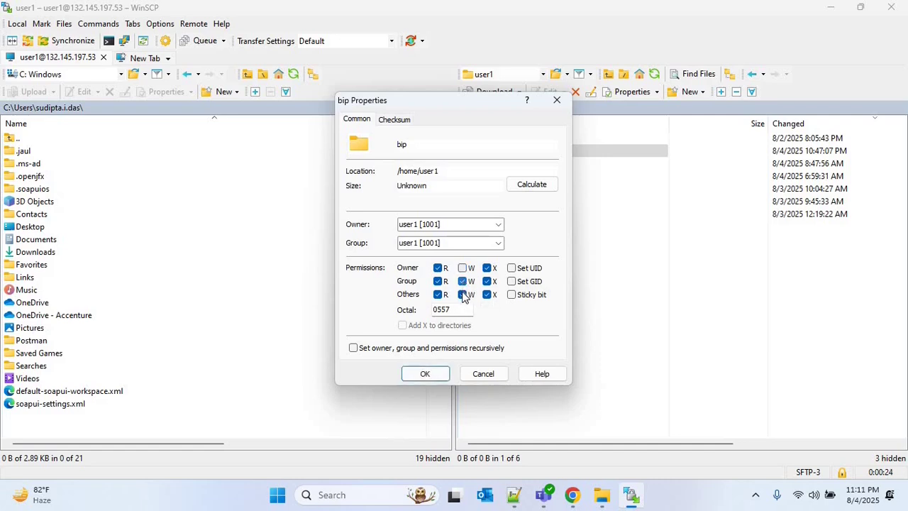
click(462, 295)
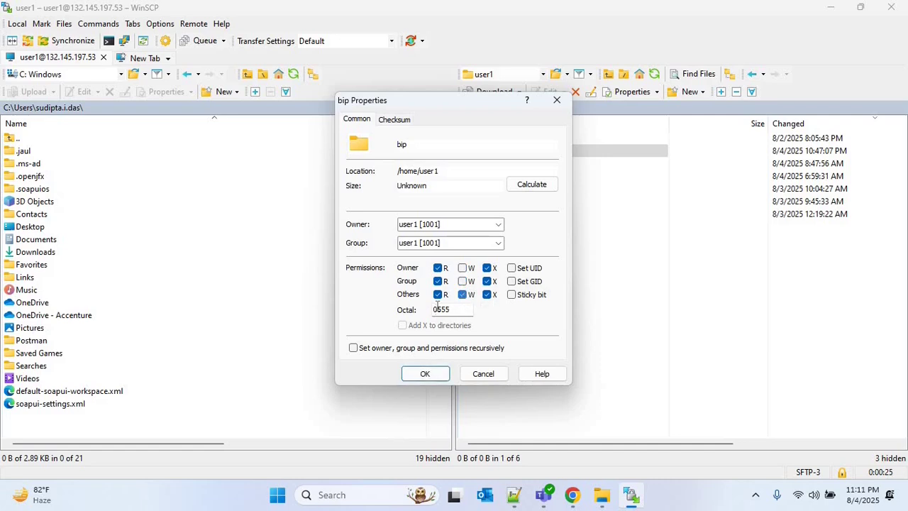
click(427, 374)
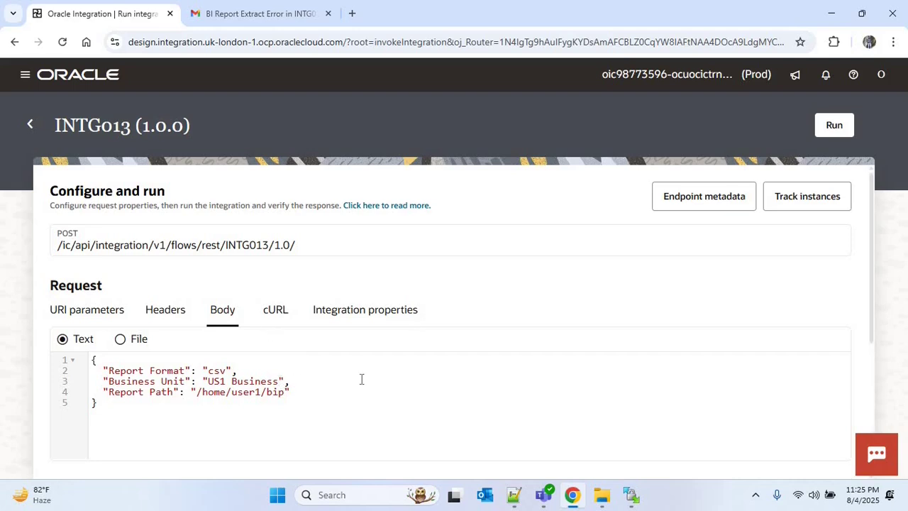
Back in Chrome, run INTG013 with Business Unit "US1 Business Unit" and review the activity stream from WriteBIPToFTP through the global fault handler.
text(Unit)
click(830, 126)
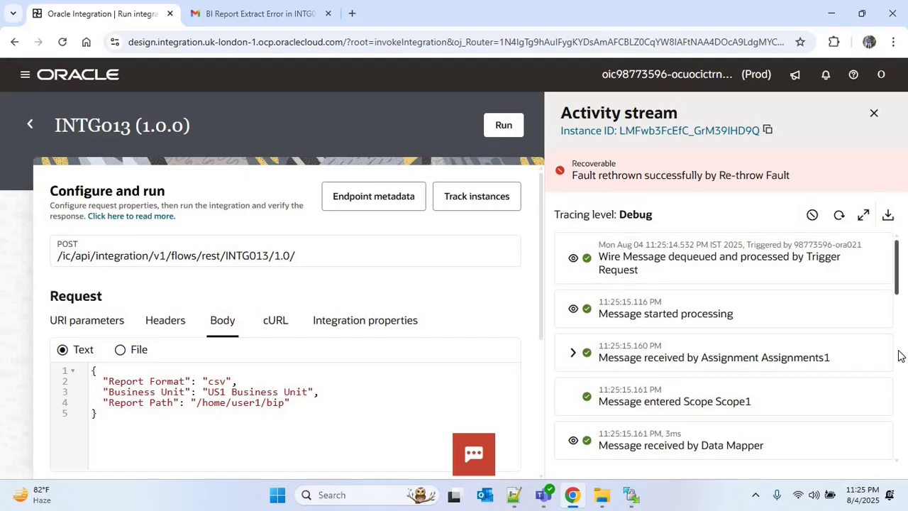
drag(897, 355, 901, 402)
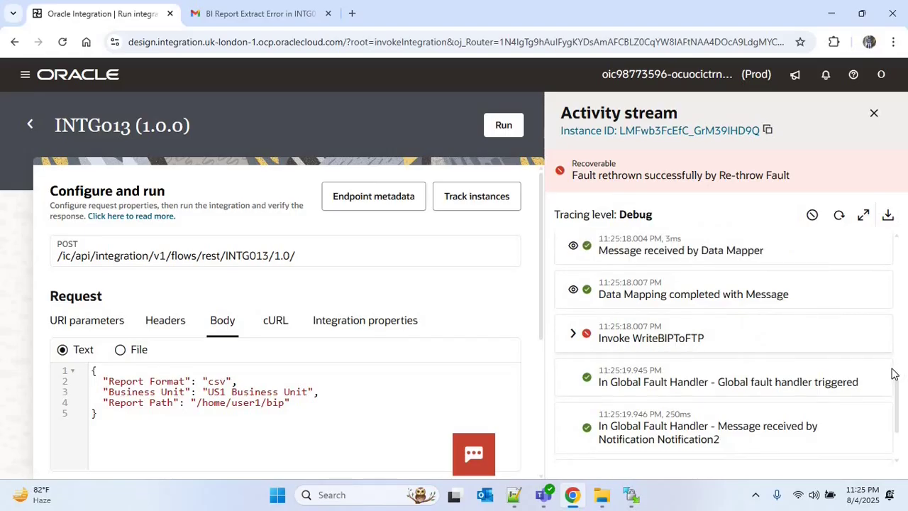
drag(897, 421, 897, 446)
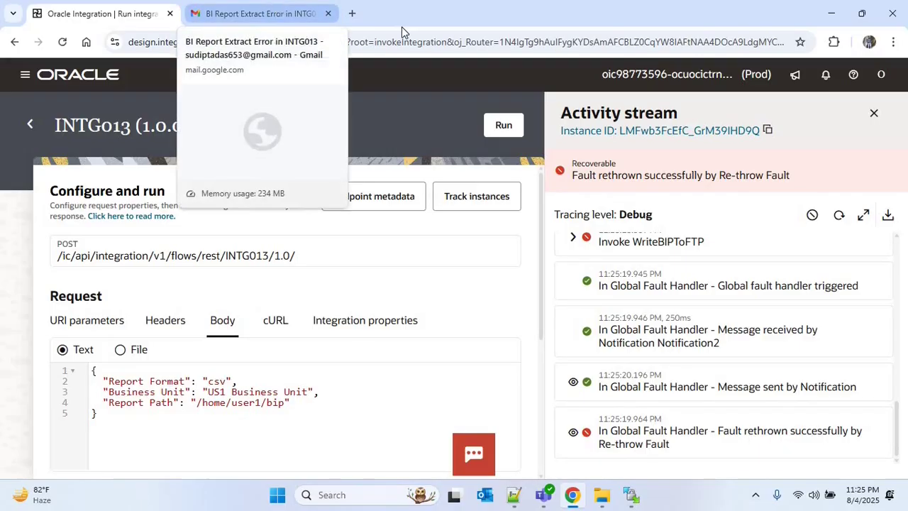
Switch to Gmail and review the error code, reason and details in the 'Error in ING013 Integration' email.
click(275, 10)
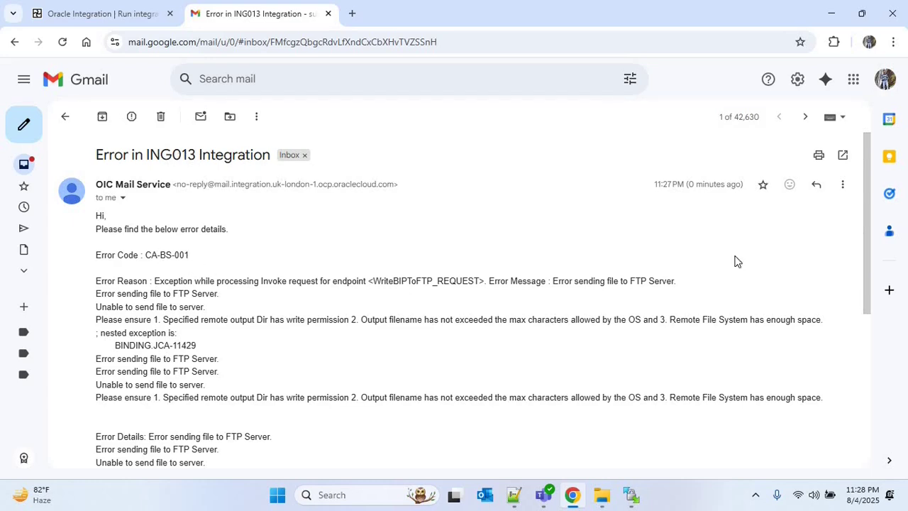
scroll(243, 218, down, 1)
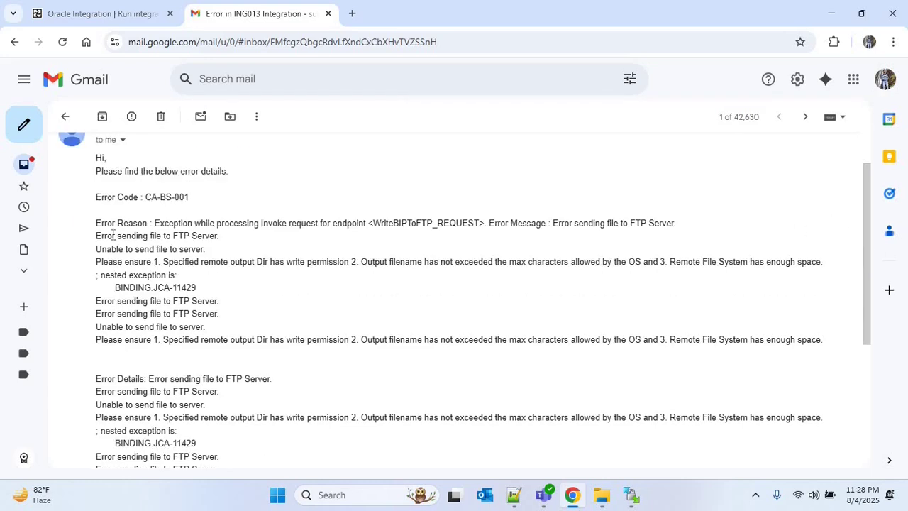
drag(95, 237, 225, 236)
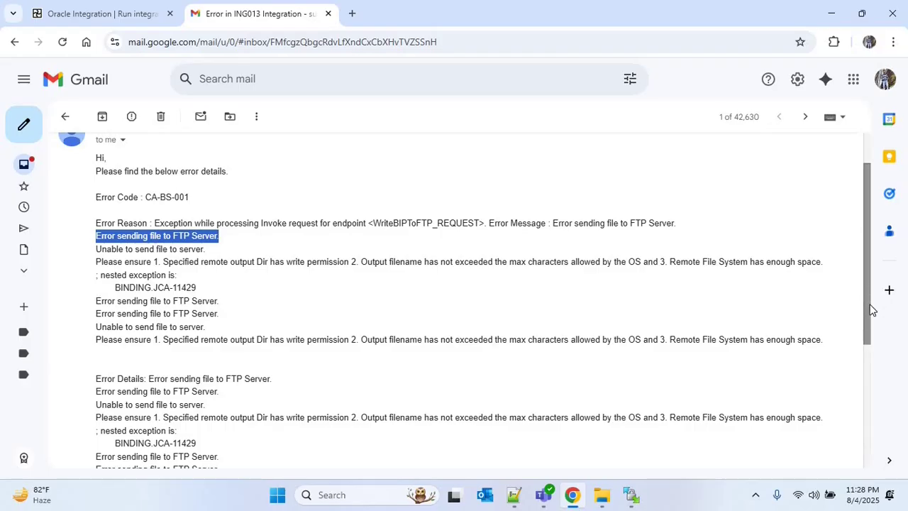
scroll(871, 310, down, 1)
click(320, 257)
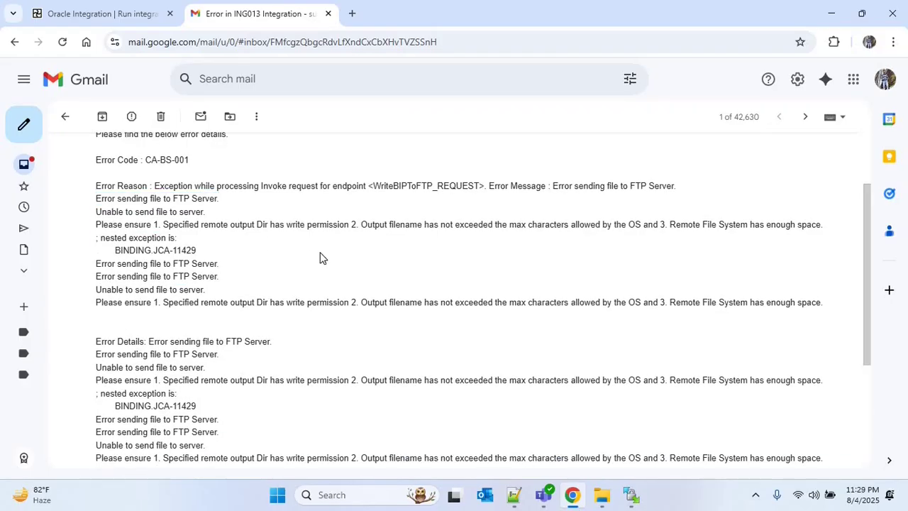